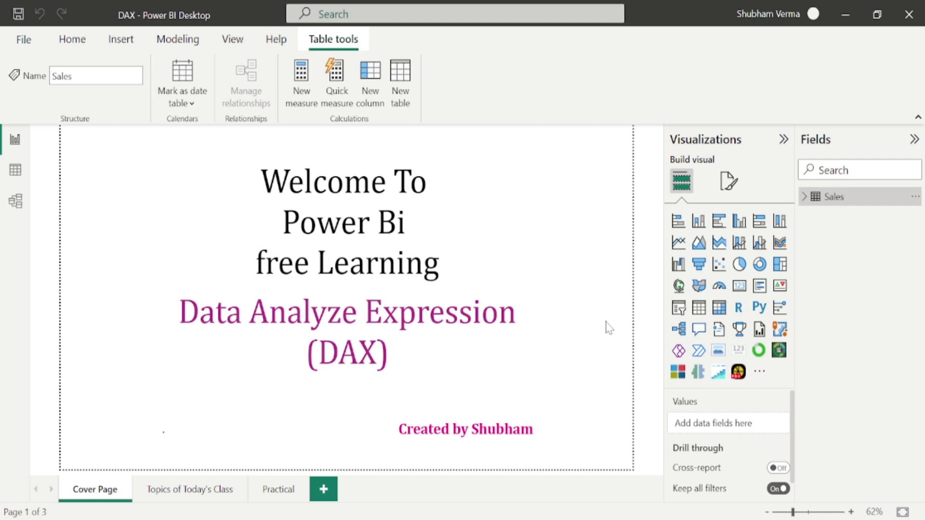
Step: Switch to Table view to inspect the Sales rows with customers, products, prices and costs
click(16, 171)
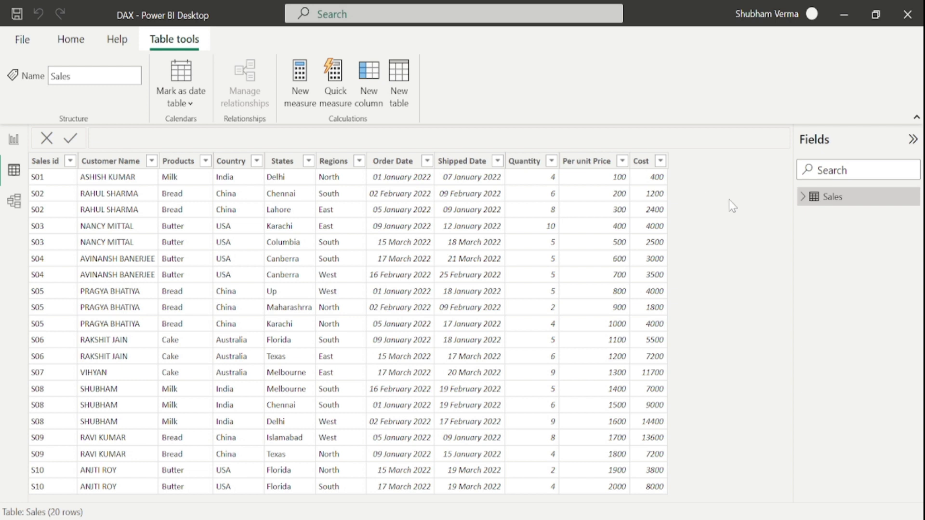
Step: On the Practical page, create a new Sales measure named 'sum of total sales'
click(18, 142)
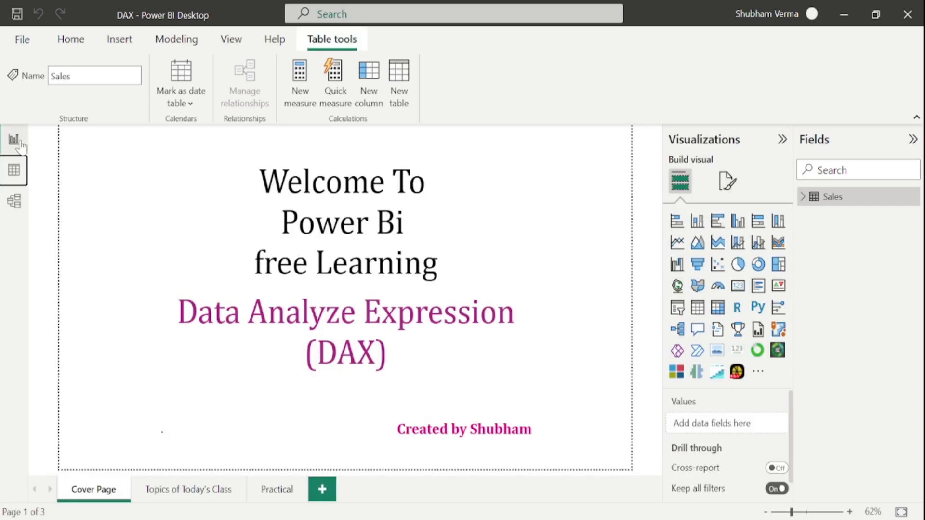
click(277, 492)
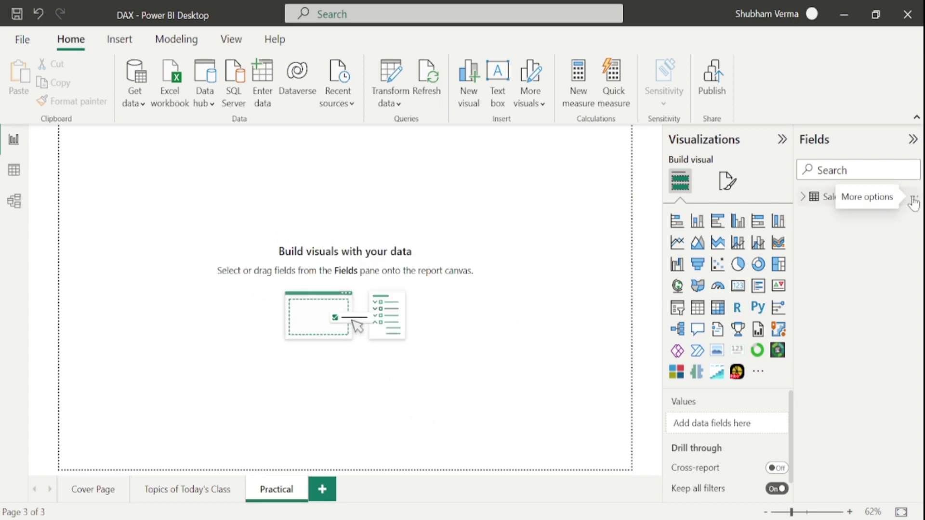
click(914, 197)
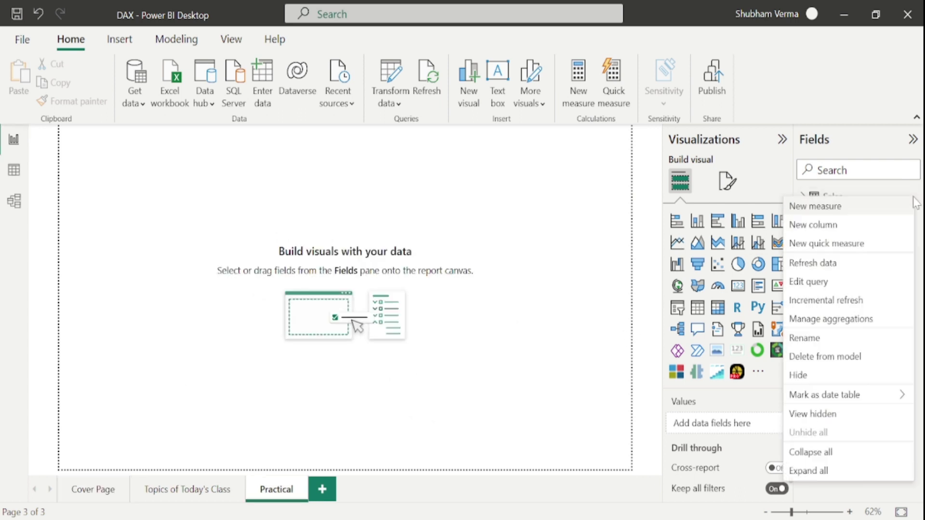
click(830, 207)
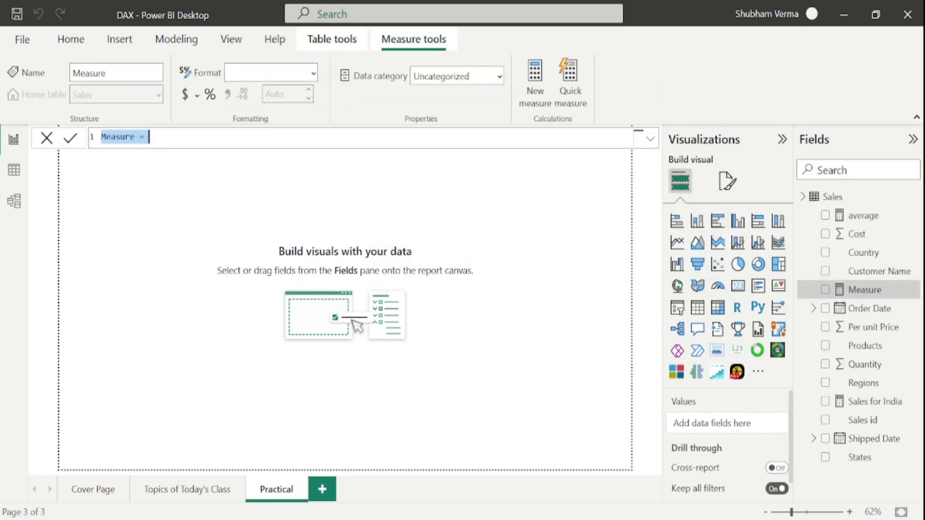
click(135, 141)
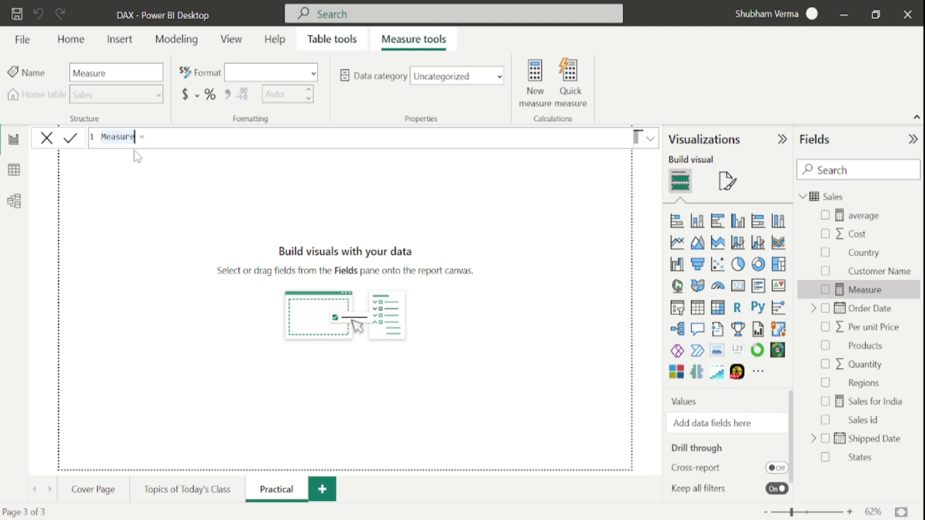
key(BackSpace)
key(BackSpace)
key(BackSpace)
key(BackSpace)
key(BackSpace)
key(BackSpace)
key(BackSpace)
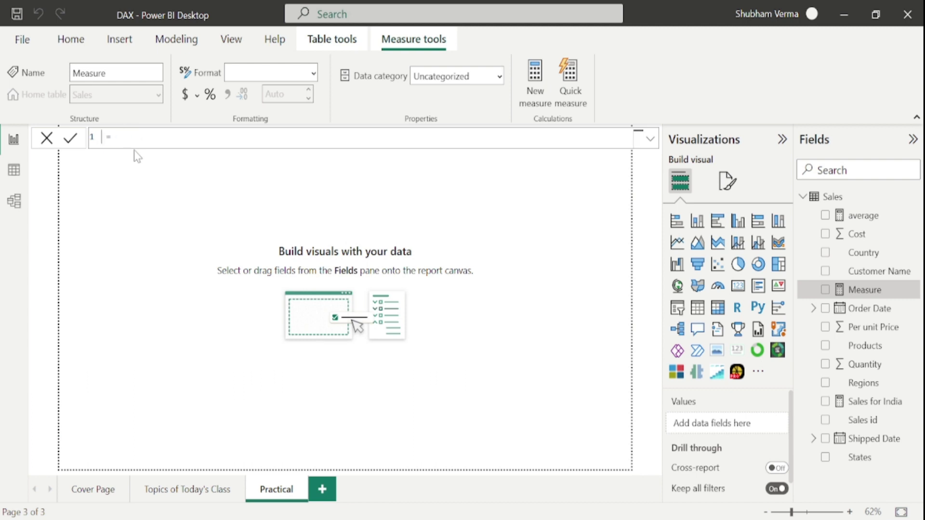
text(sum of total sales)
Step: Define it as SUMX(sales, Sales[Per unit Price]*Sales[Cost]) and commit the measure
key(End)
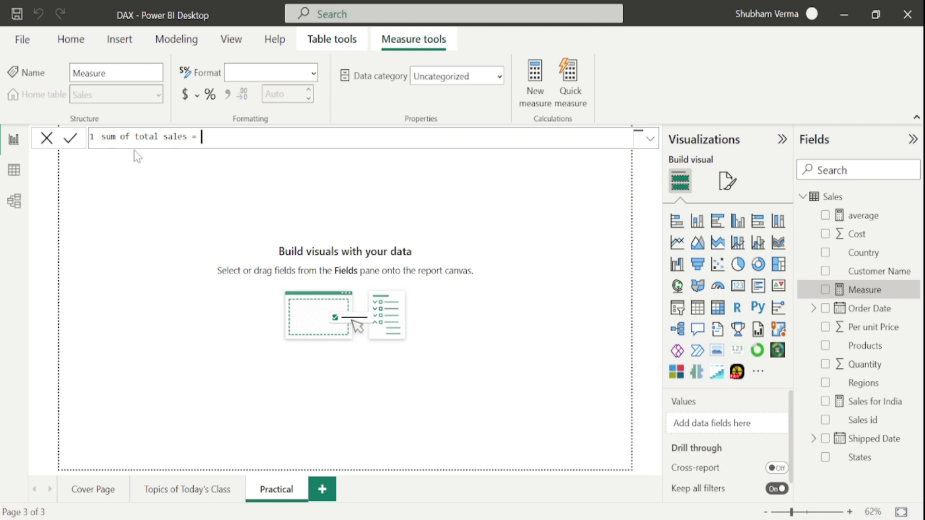
text(sumx)
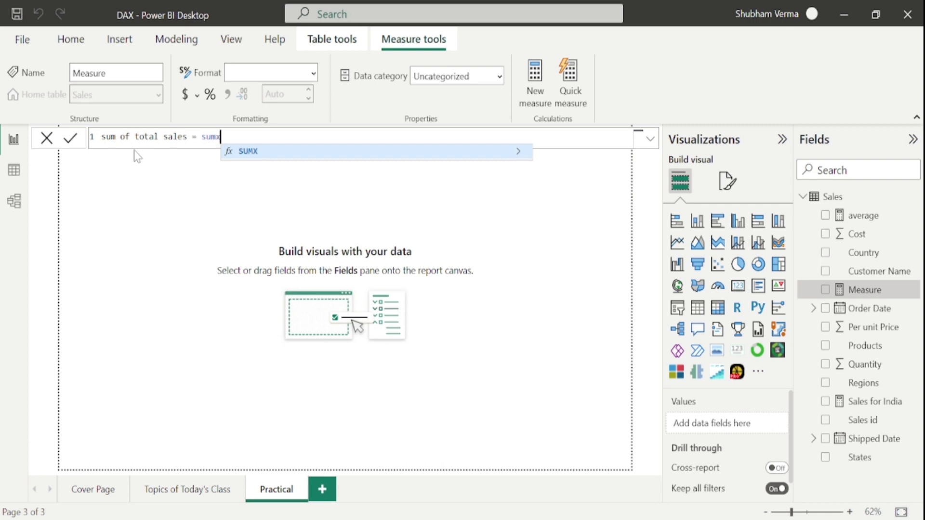
key(Tab)
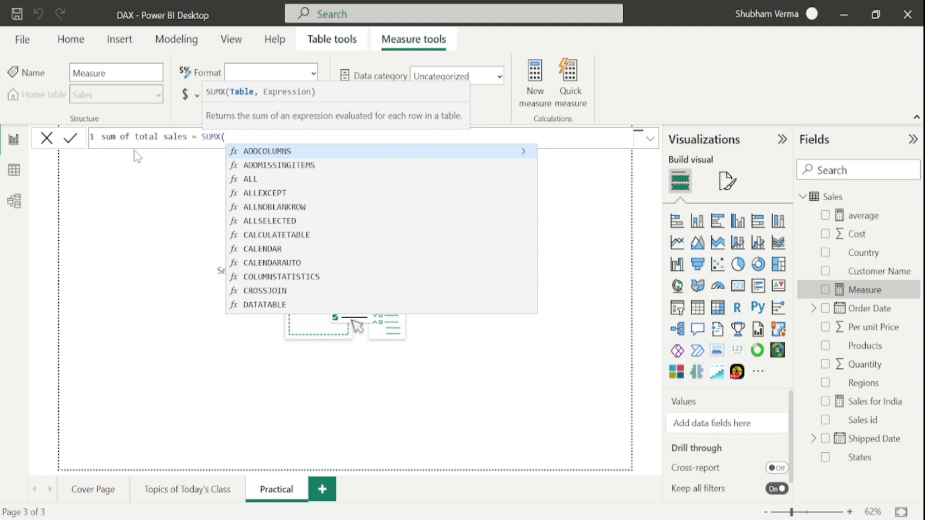
text(sales)
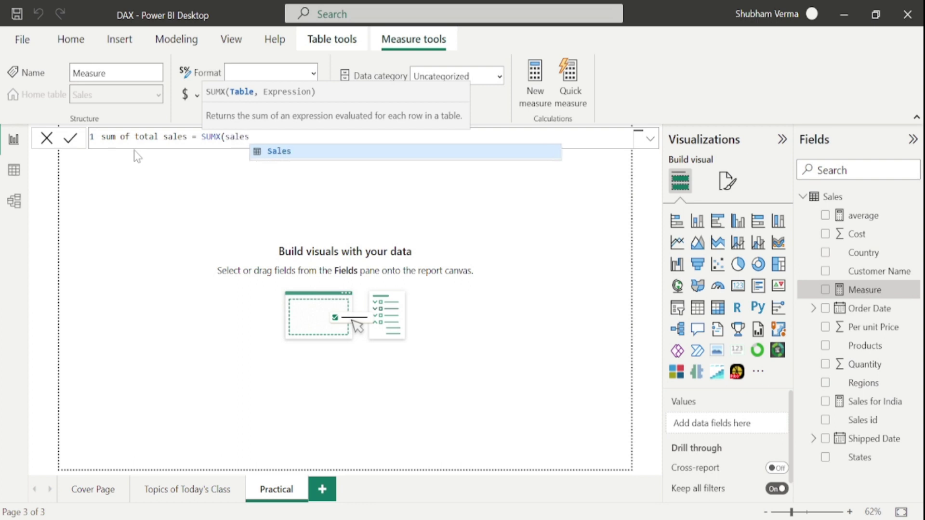
text(,)
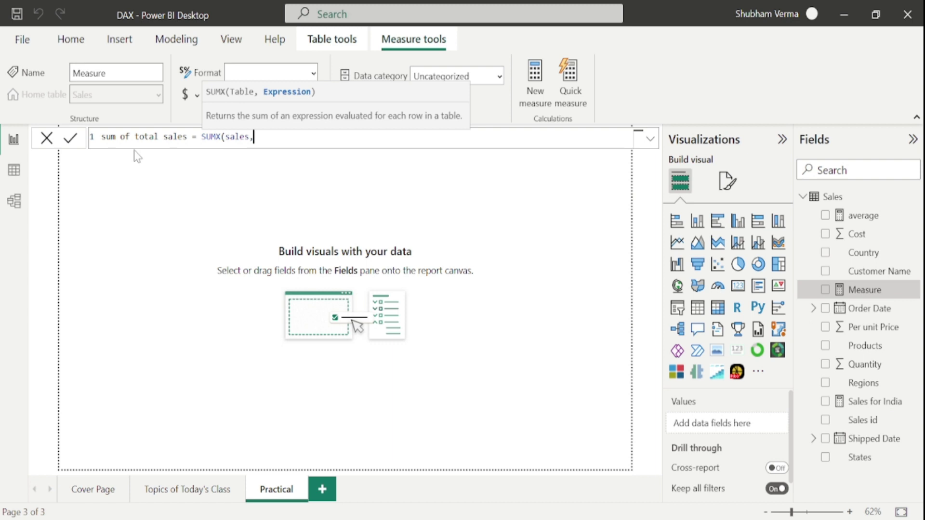
text(per)
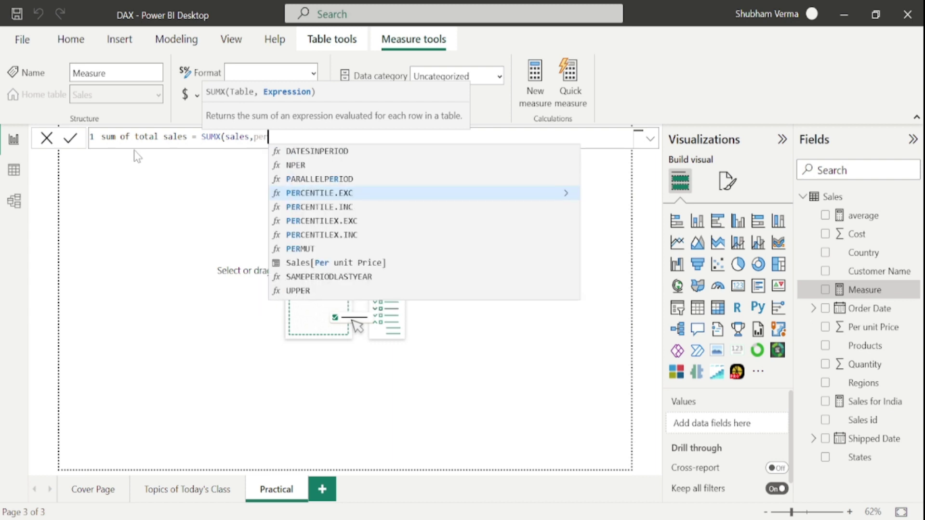
key(Down)
key(Down)
key(Down)
key(Down)
key(Down)
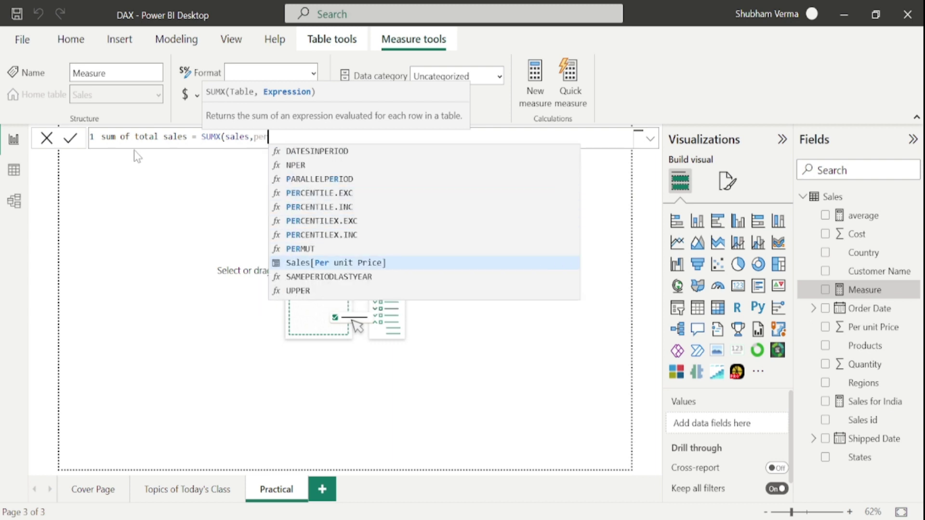
key(Tab)
text(*)
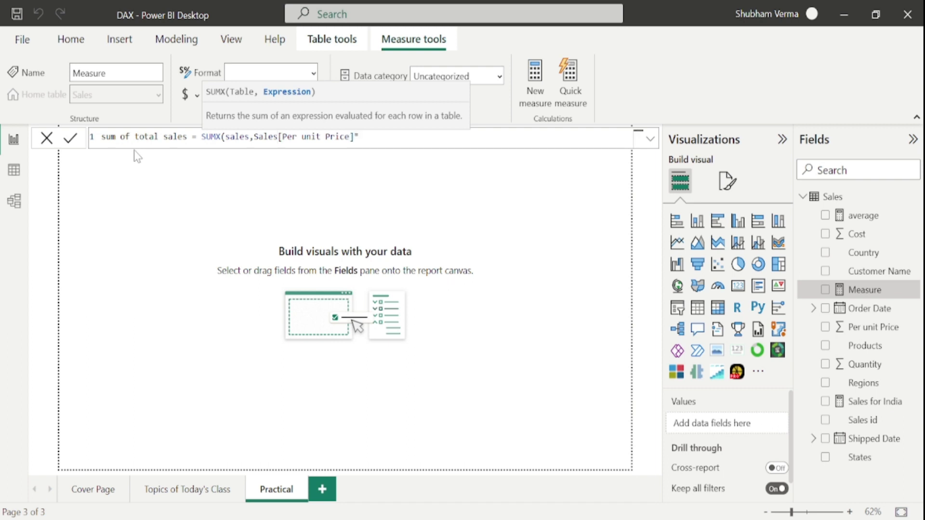
text(cost)
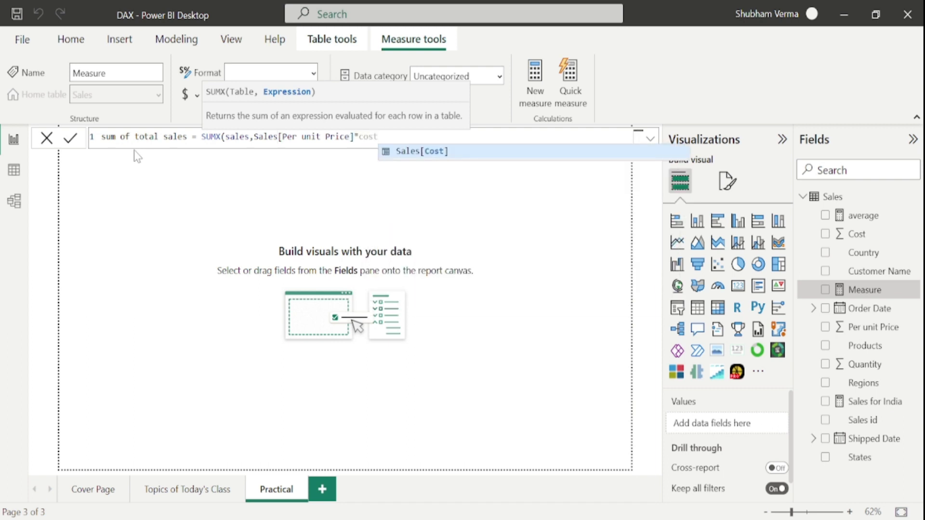
key(Tab)
text())
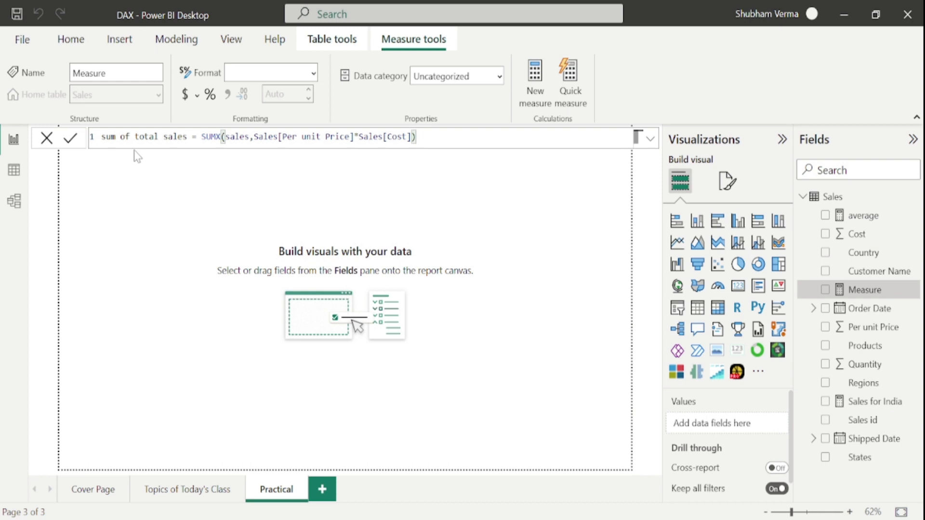
key(Return)
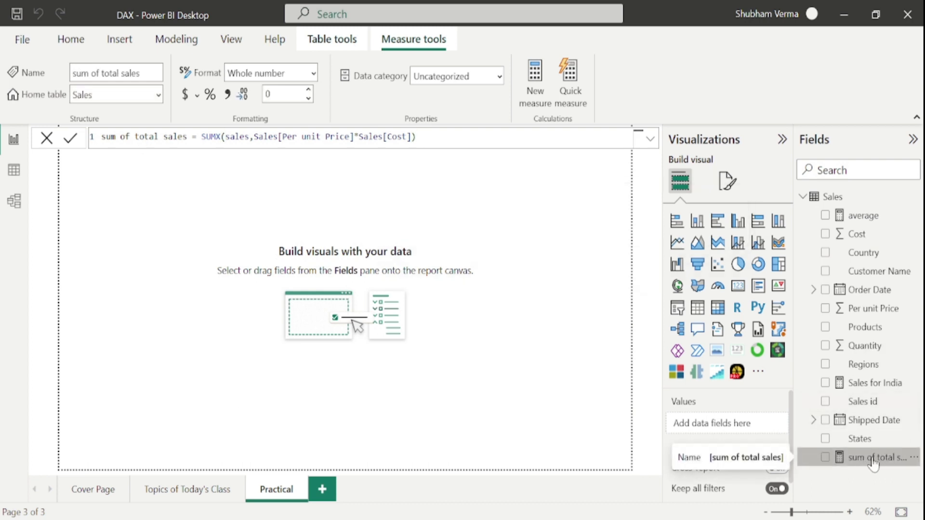
Step: Add a top-left table visual with Customer Name, Per unit Price and Cost columns, then enlarge it
click(698, 311)
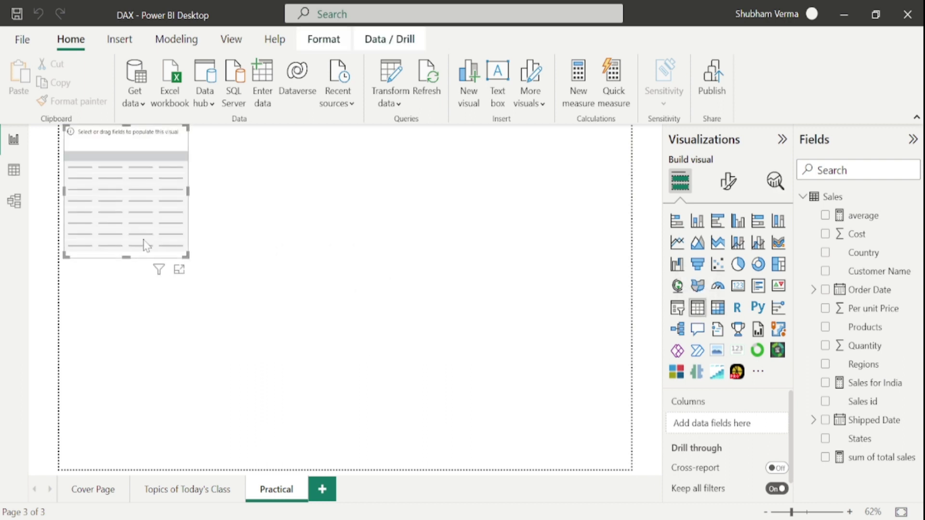
drag(148, 241, 226, 243)
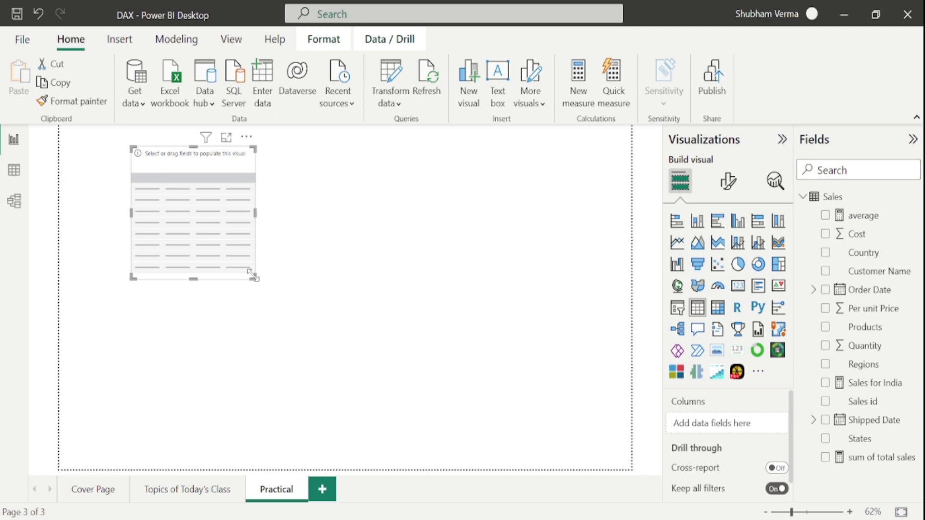
drag(253, 279, 289, 277)
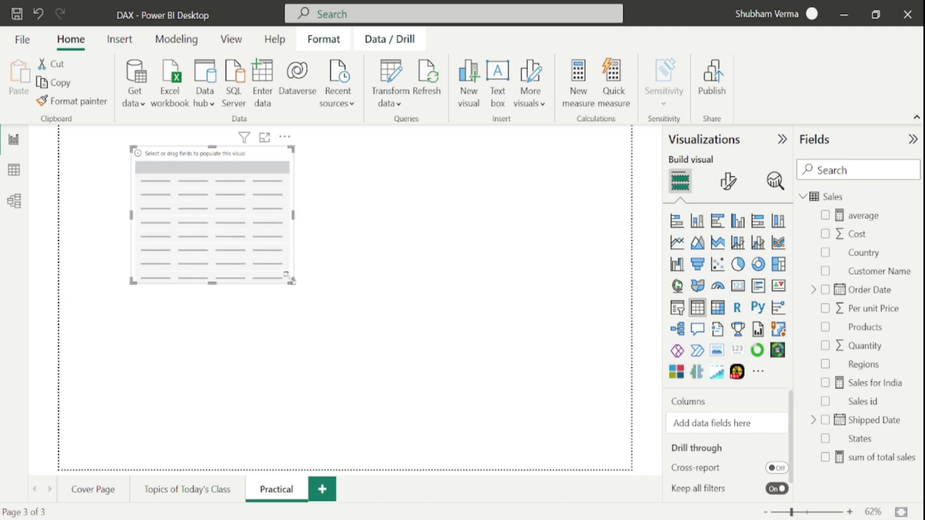
click(848, 170)
text(cust)
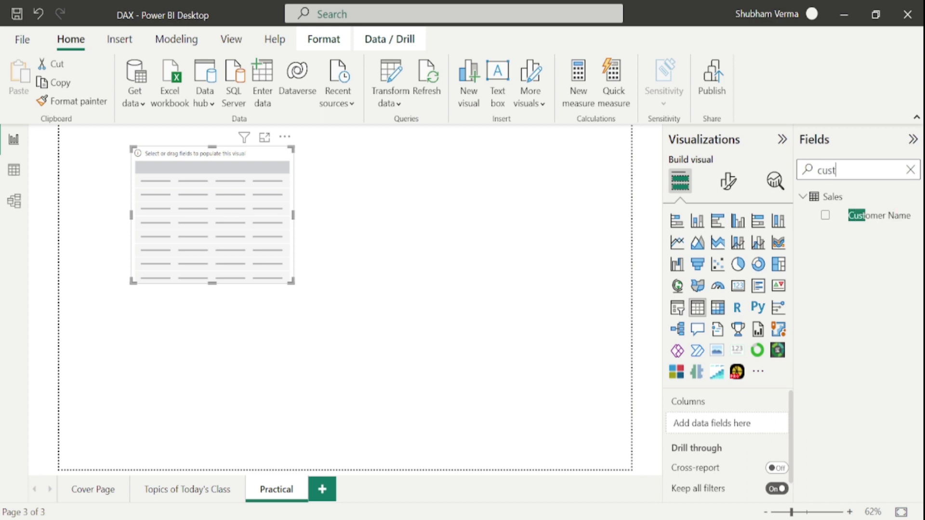
drag(892, 216, 239, 211)
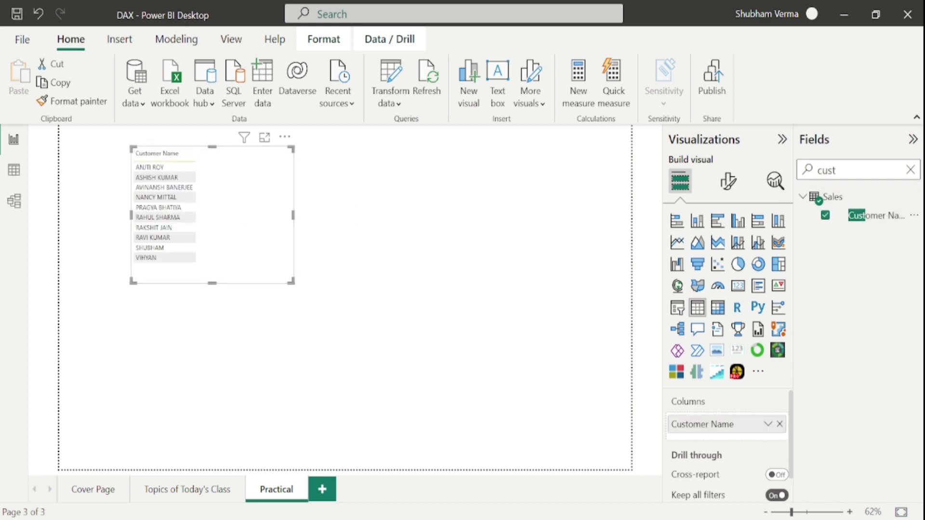
text(per)
drag(862, 222, 252, 186)
key(BackSpace)
key(BackSpace)
key(BackSpace)
text(cost)
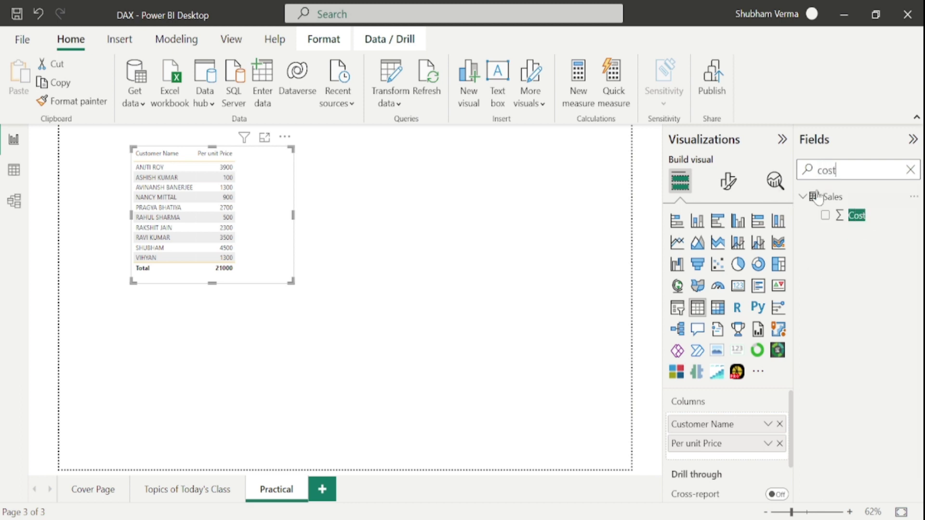
drag(857, 216, 266, 164)
drag(291, 282, 345, 322)
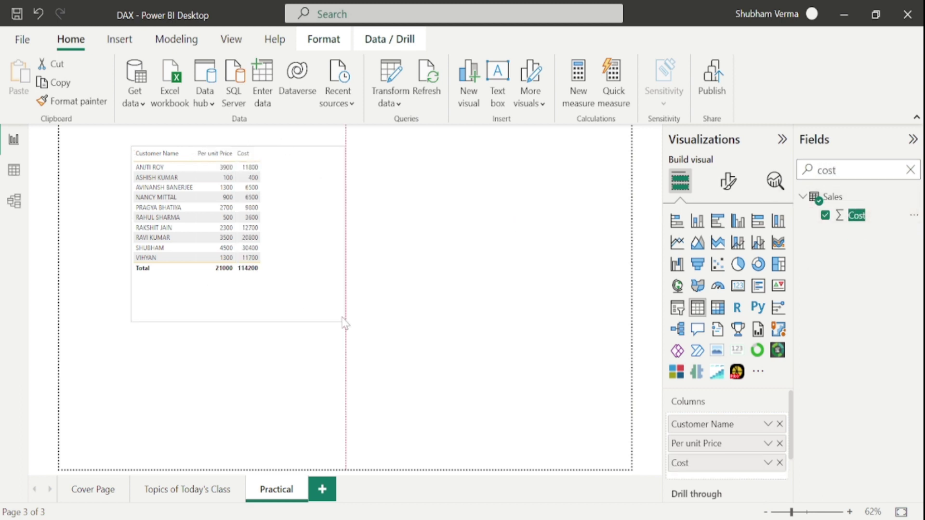
Step: Add the sum of total sales measure as another table column
click(897, 164)
key(BackSpace)
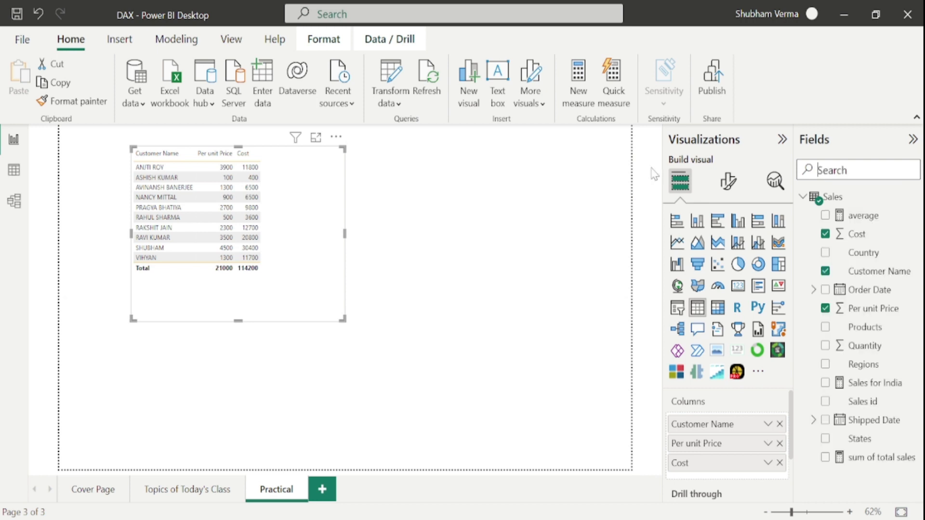
text(sum)
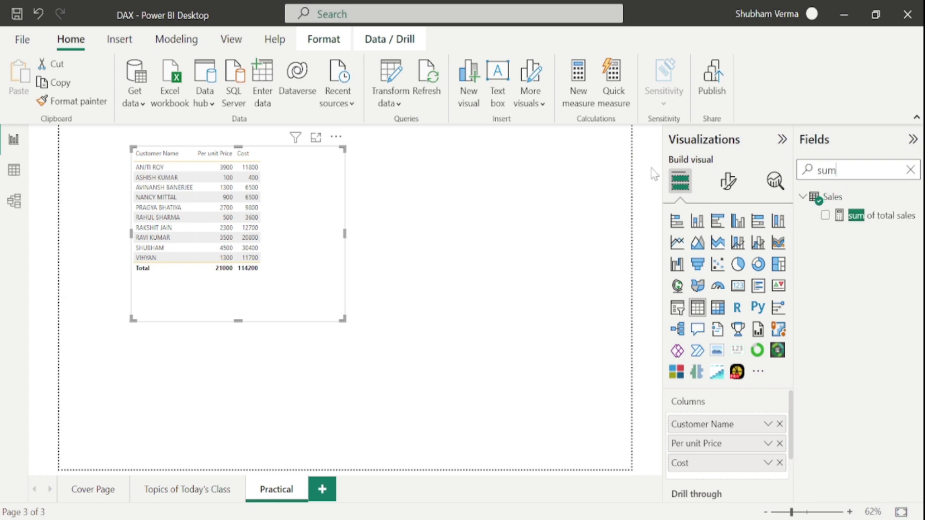
drag(891, 217, 326, 180)
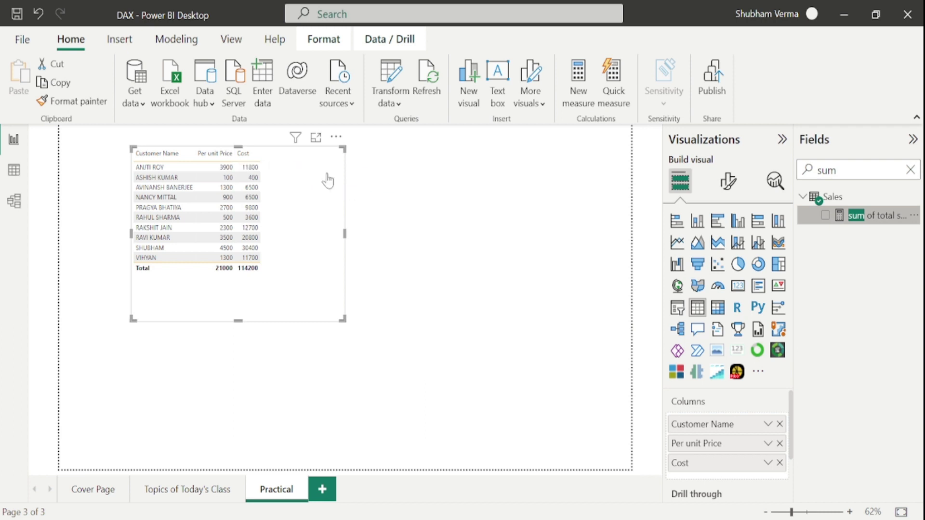
Step: Place a card at the top right showing sum of total sales (152M), then view the Sales data
click(640, 440)
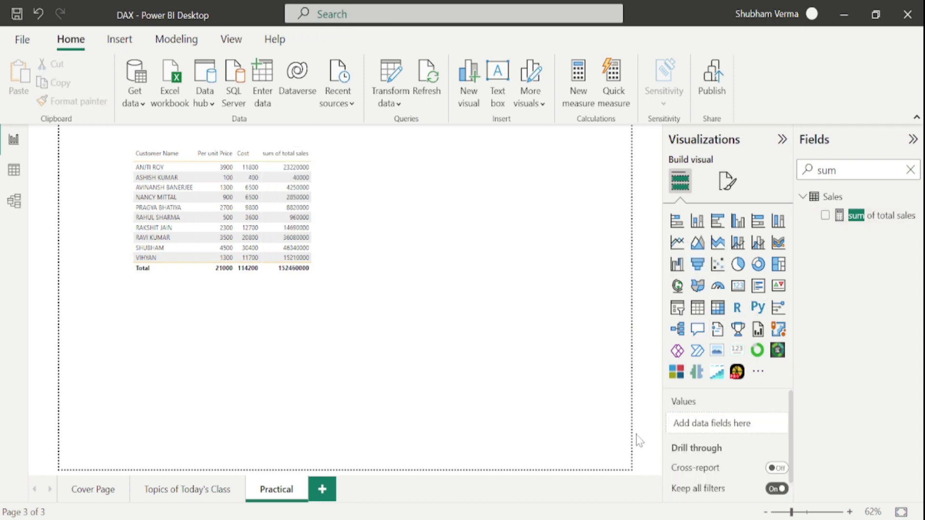
click(742, 293)
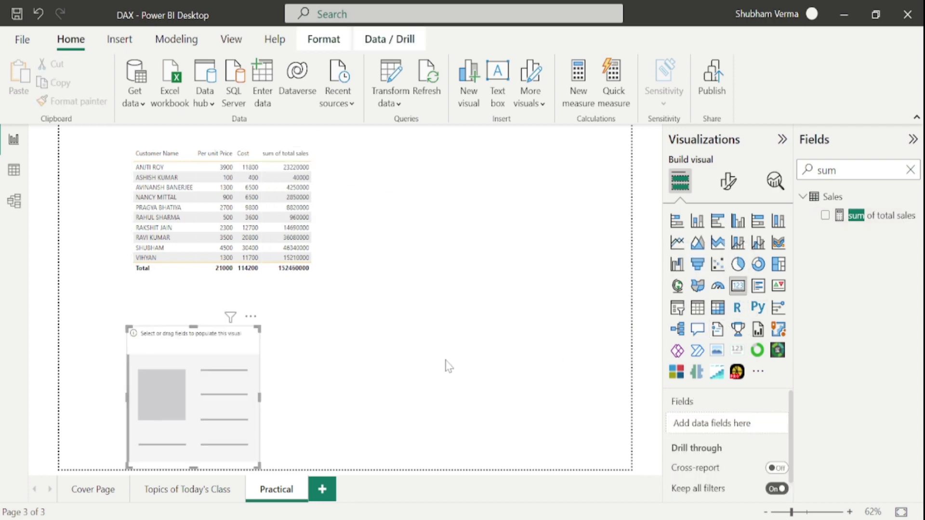
drag(213, 375, 553, 209)
drag(597, 286, 601, 213)
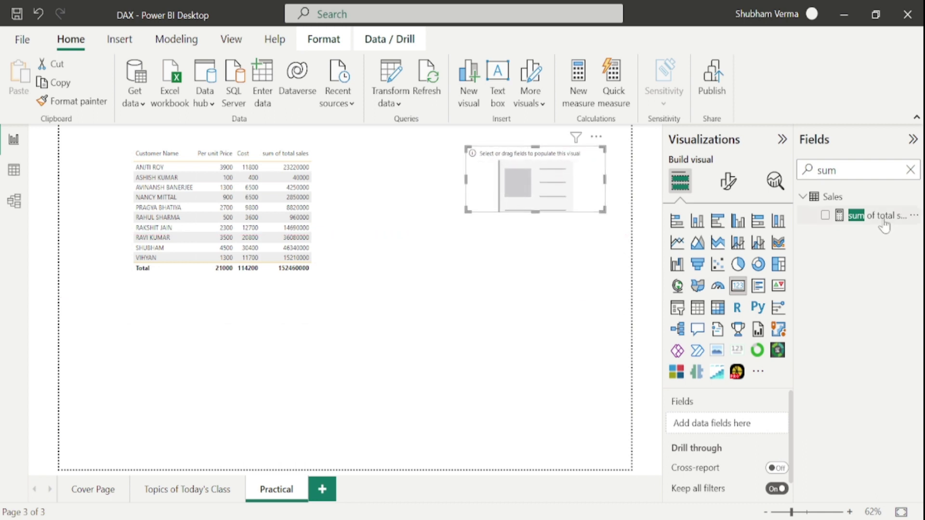
drag(880, 216, 557, 196)
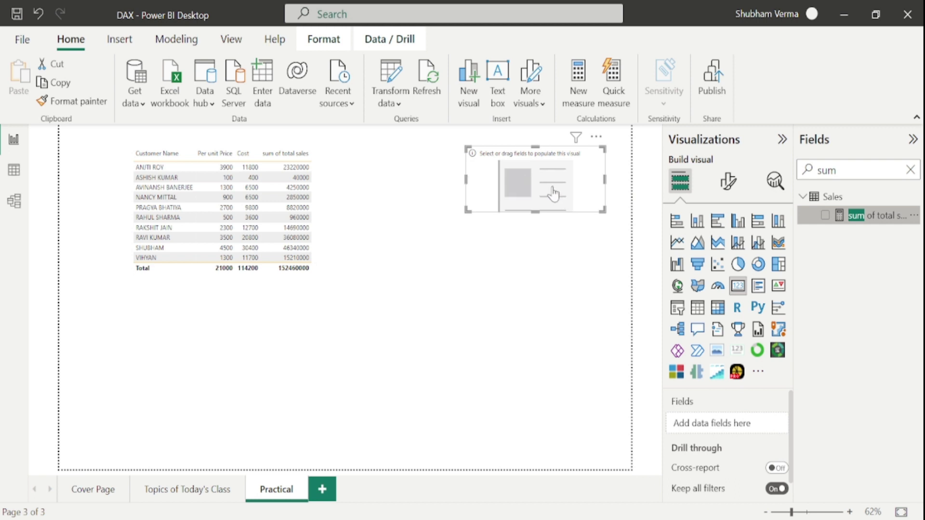
drag(553, 195, 553, 195)
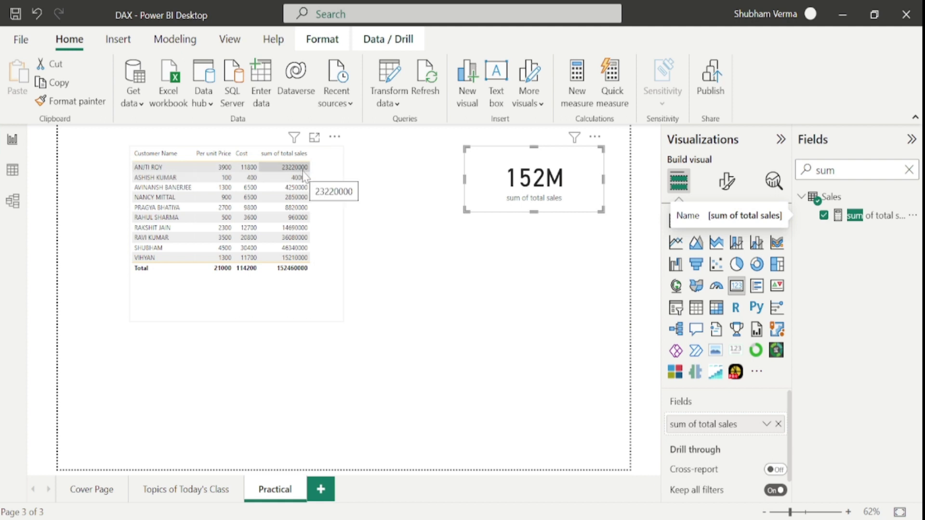
click(13, 171)
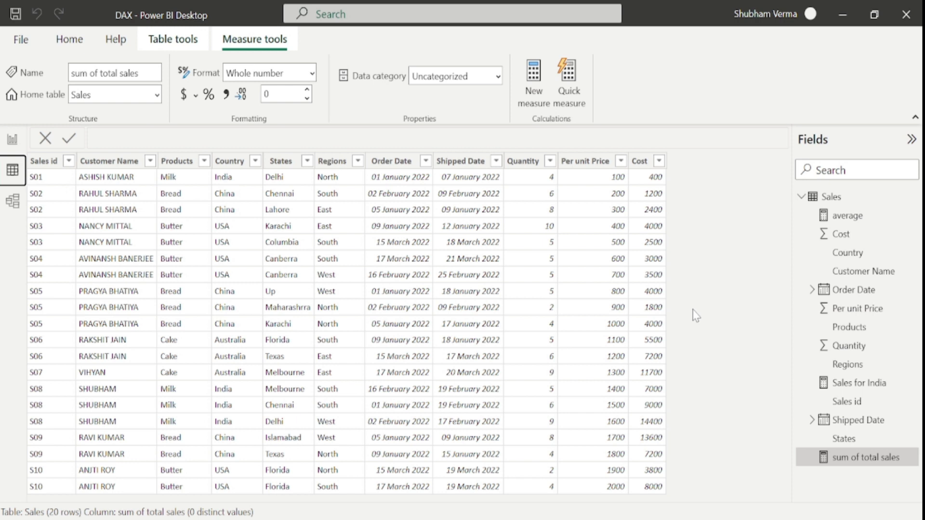
Step: Return to Report view on the Practical page with the 152M card
click(12, 140)
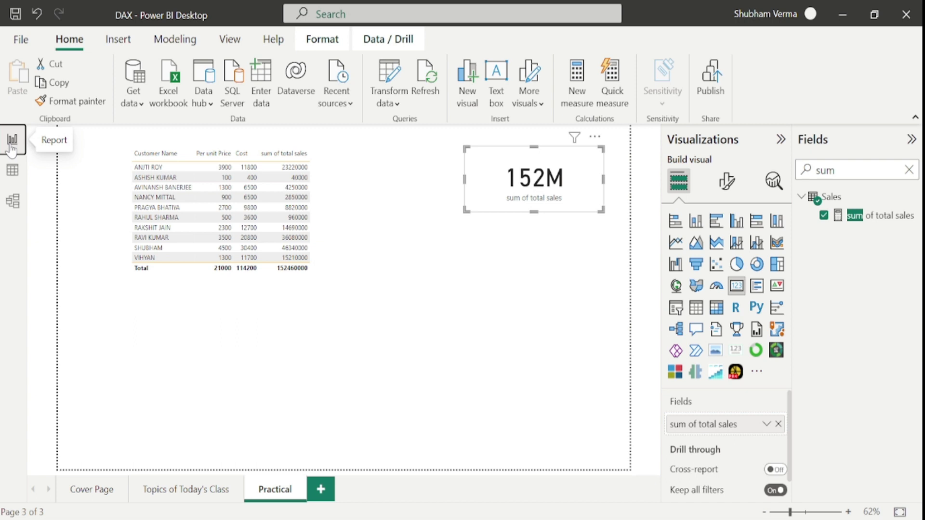
click(187, 490)
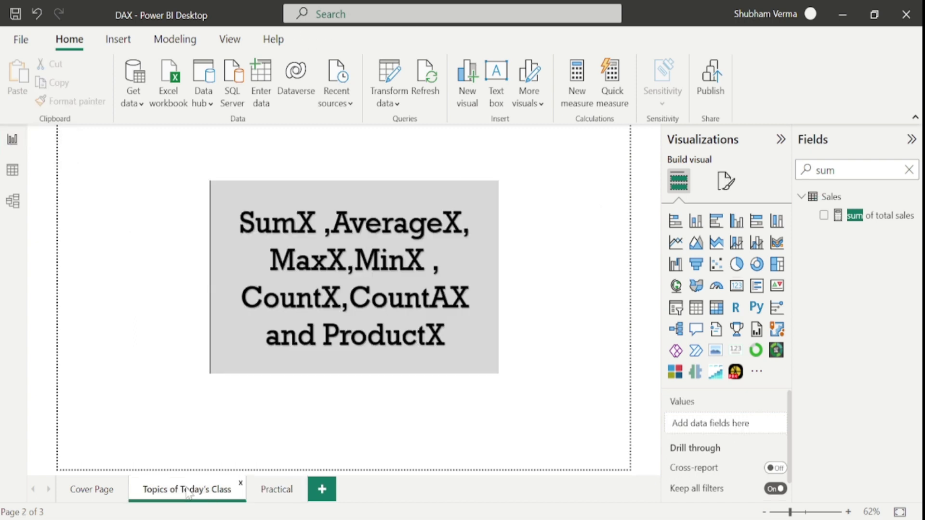
click(277, 489)
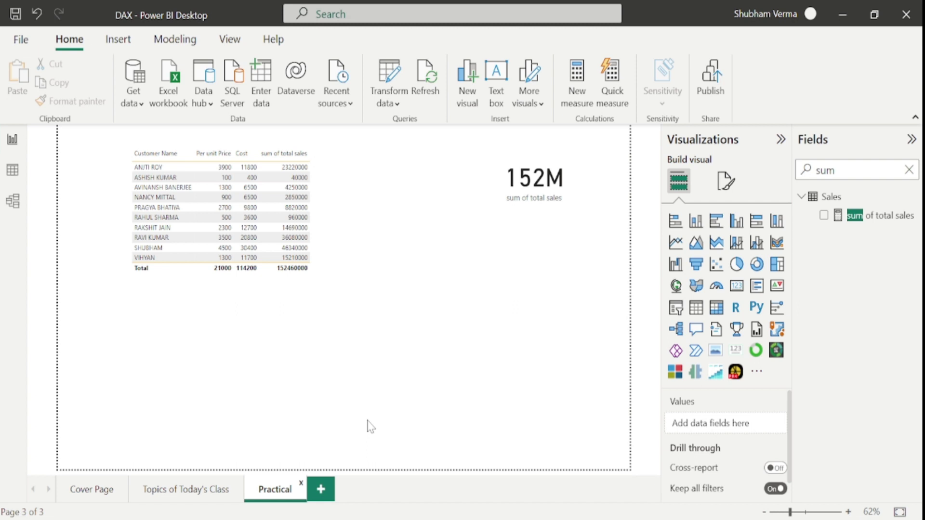
Step: Replace SUMX with AVERAGEX in the sum of total sales formula, dropping the card to 8M
click(13, 171)
click(14, 140)
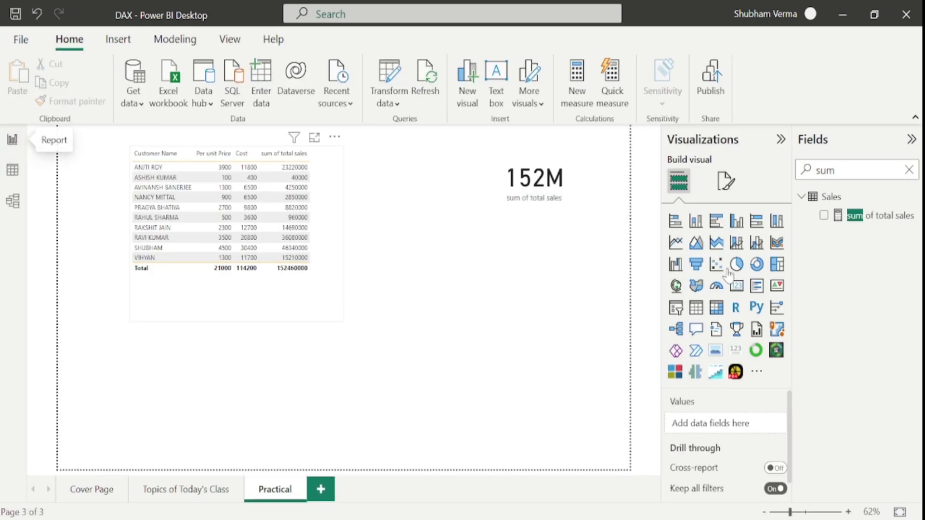
click(333, 303)
click(862, 215)
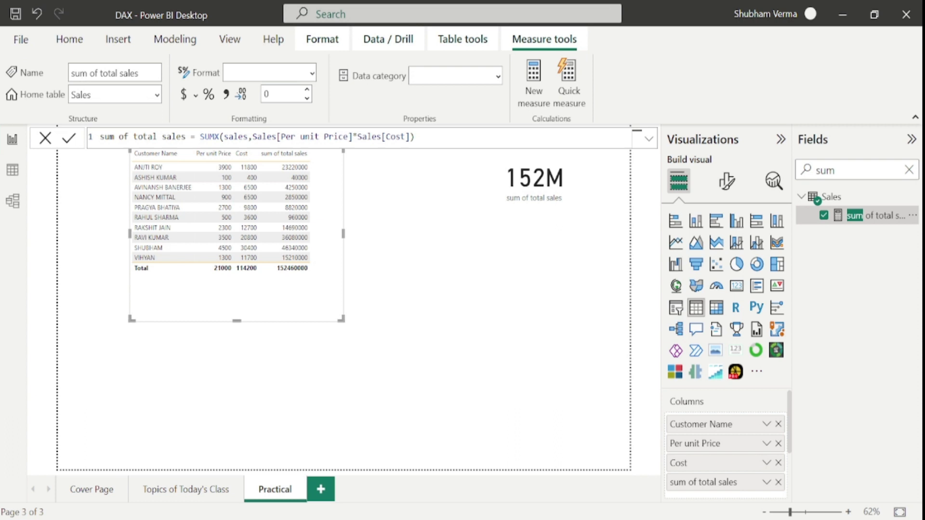
click(220, 137)
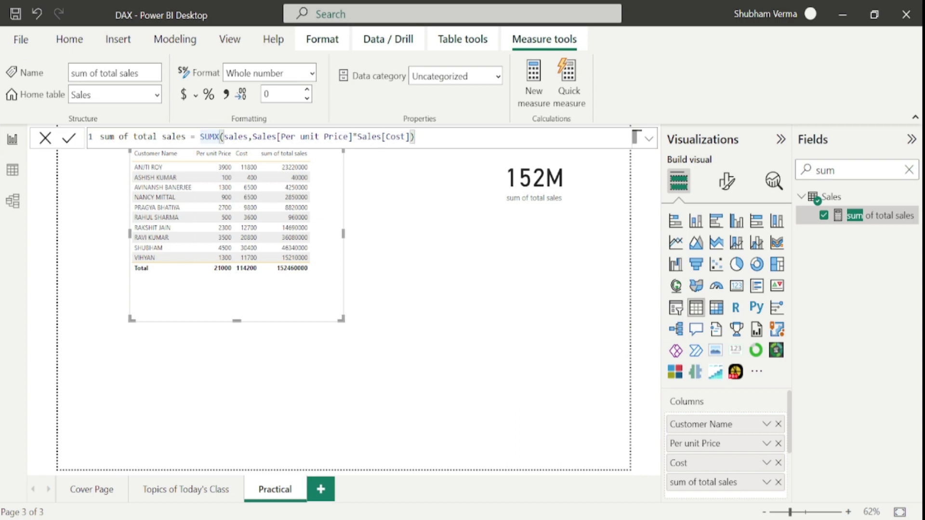
key(BackSpace)
key(BackSpace)
key(BackSpace)
key(BackSpace)
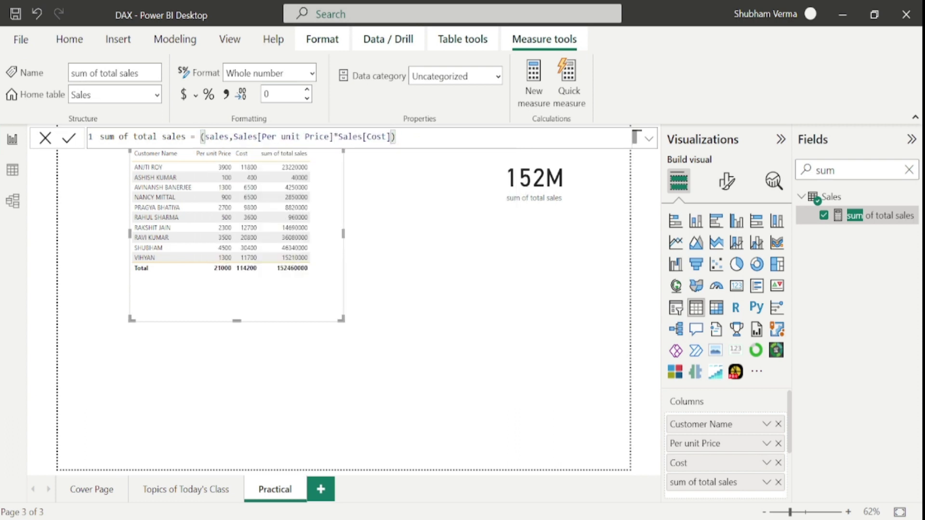
text(averag)
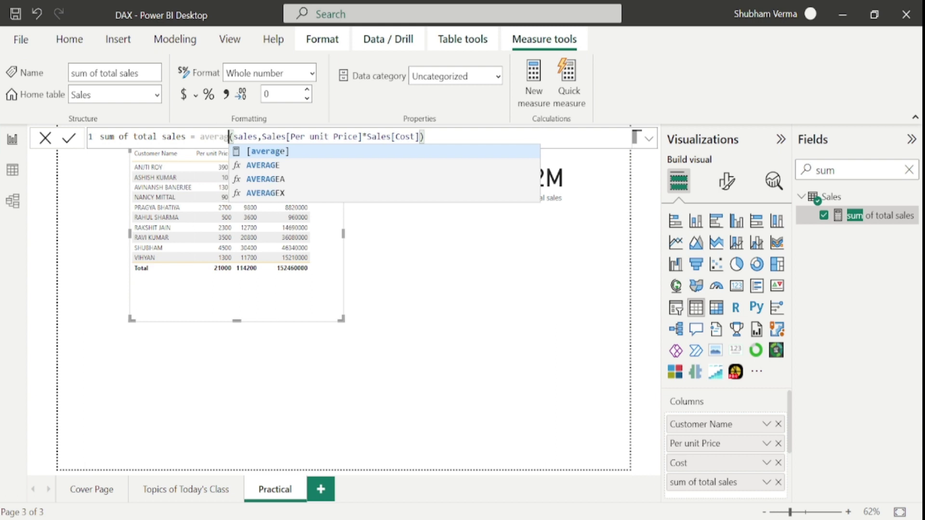
key(Down)
key(Down)
key(Down)
key(Tab)
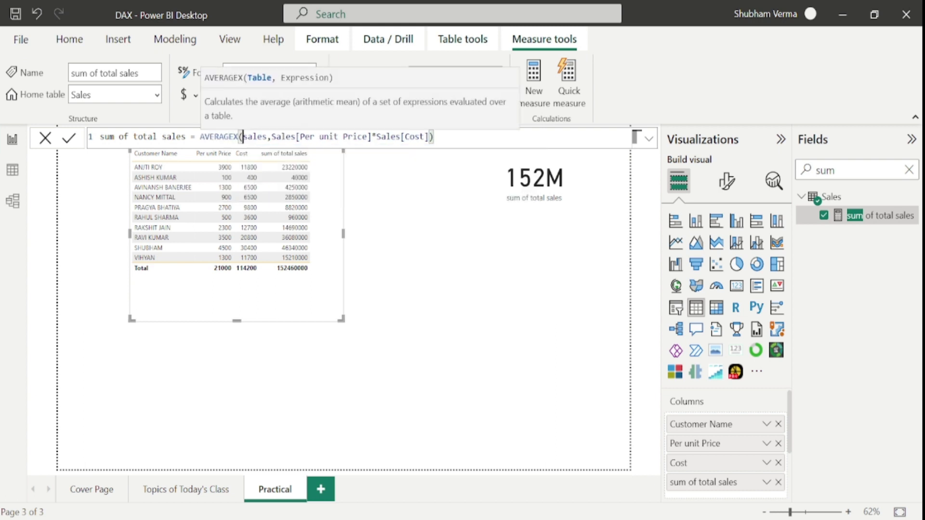
click(434, 136)
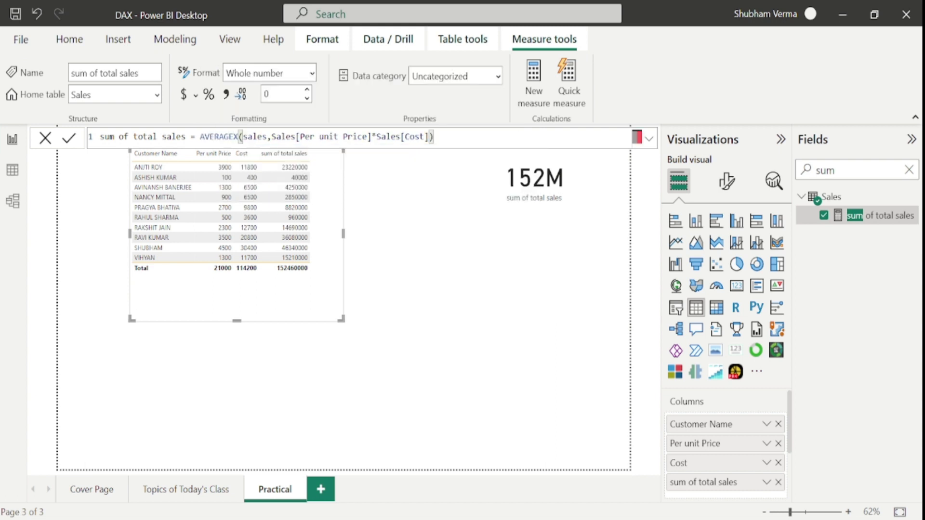
key(Return)
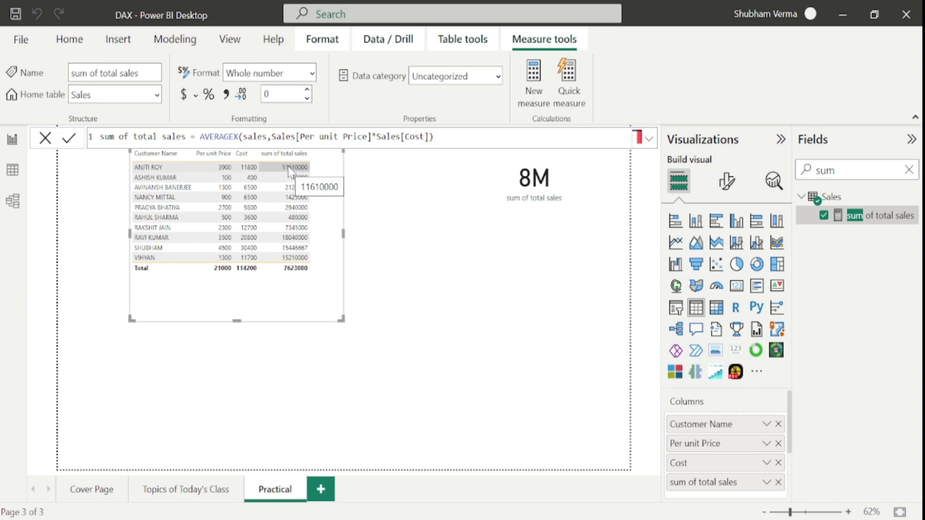
click(13, 170)
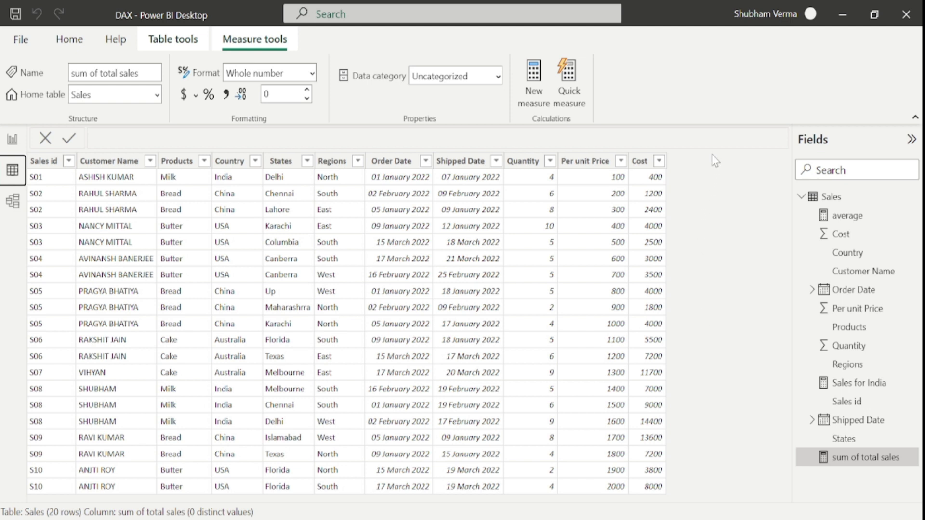
click(11, 141)
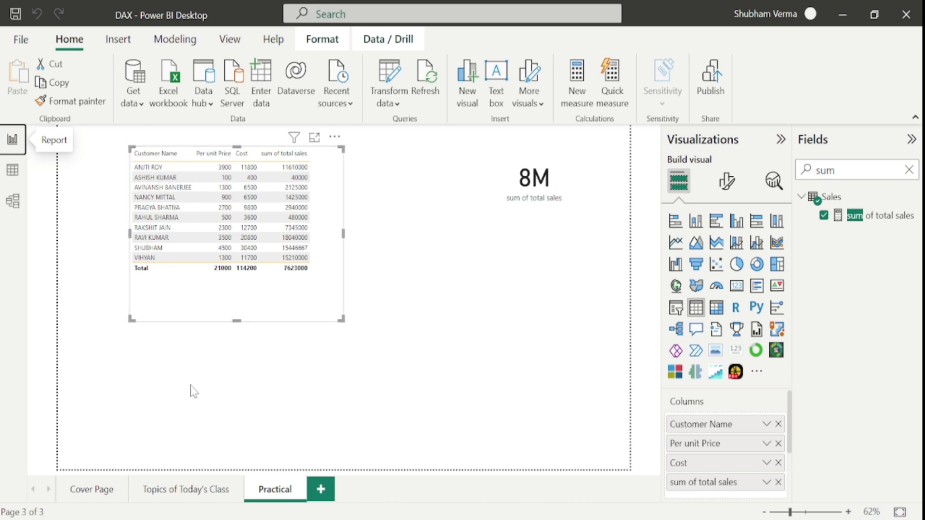
click(212, 488)
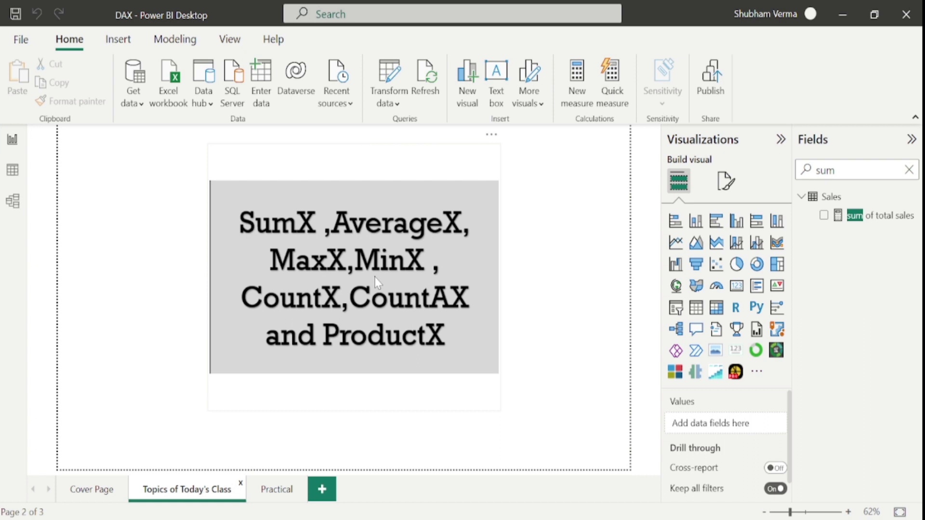
click(288, 489)
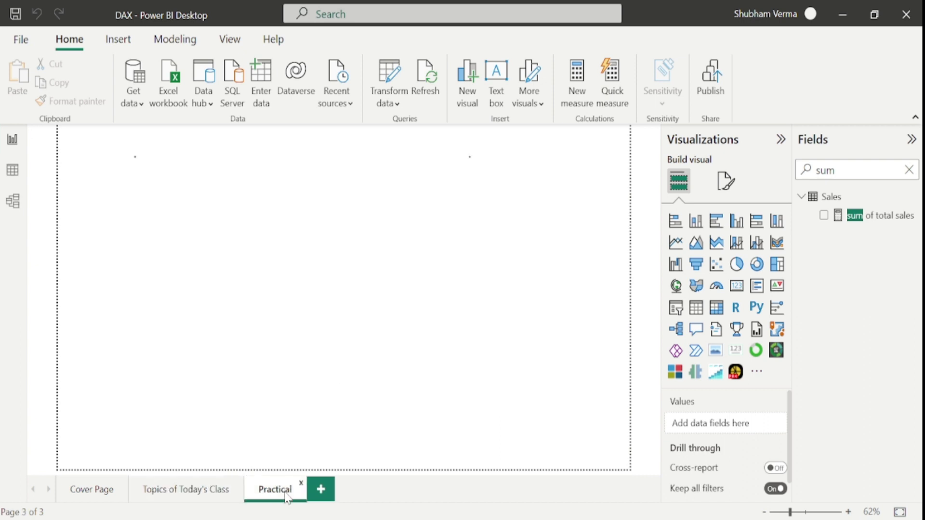
click(326, 301)
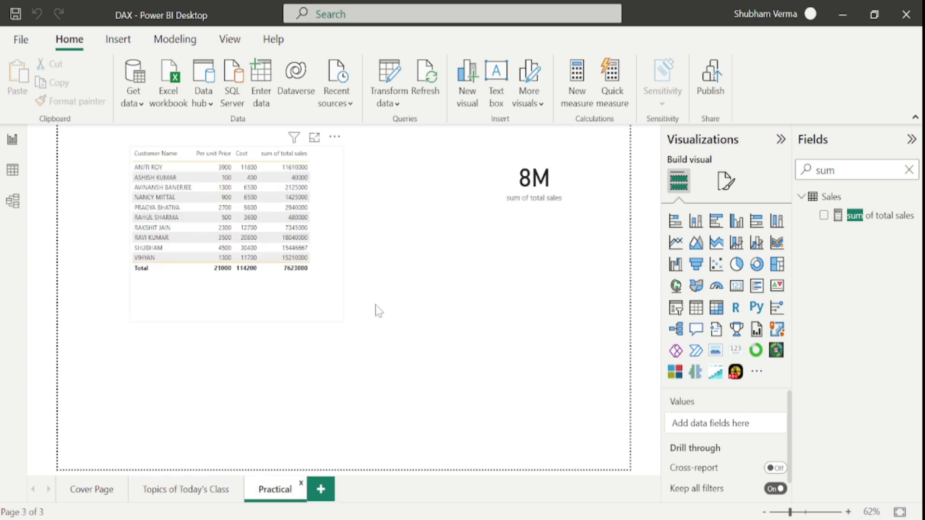
Step: Swap AVERAGEX for MAXX in the sum of total sales formula so the card reads 23M
click(867, 216)
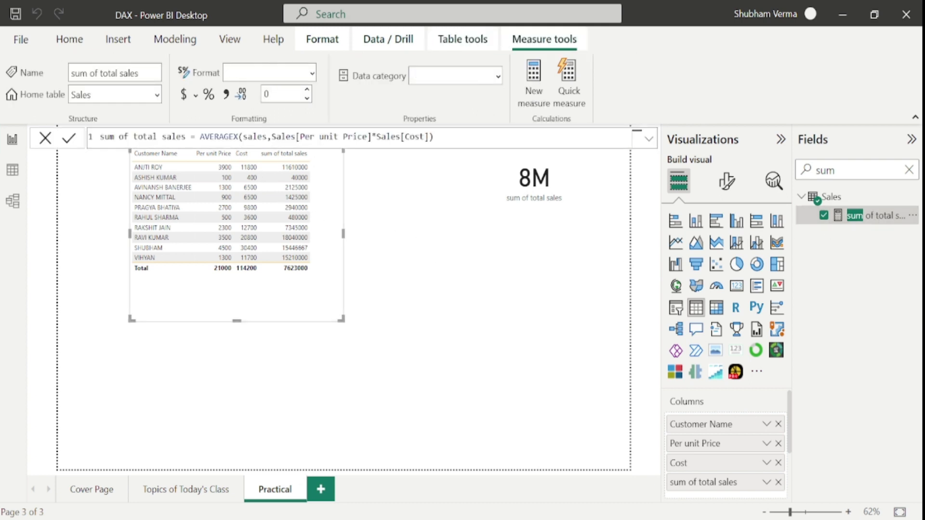
double_click(219, 136)
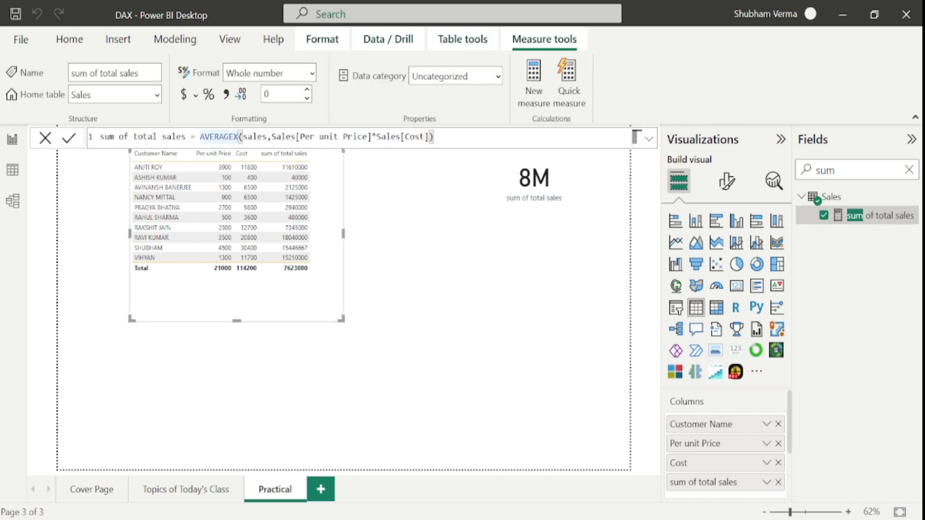
text(AVE)
key(BackSpace)
key(BackSpace)
key(BackSpace)
text(maxx)
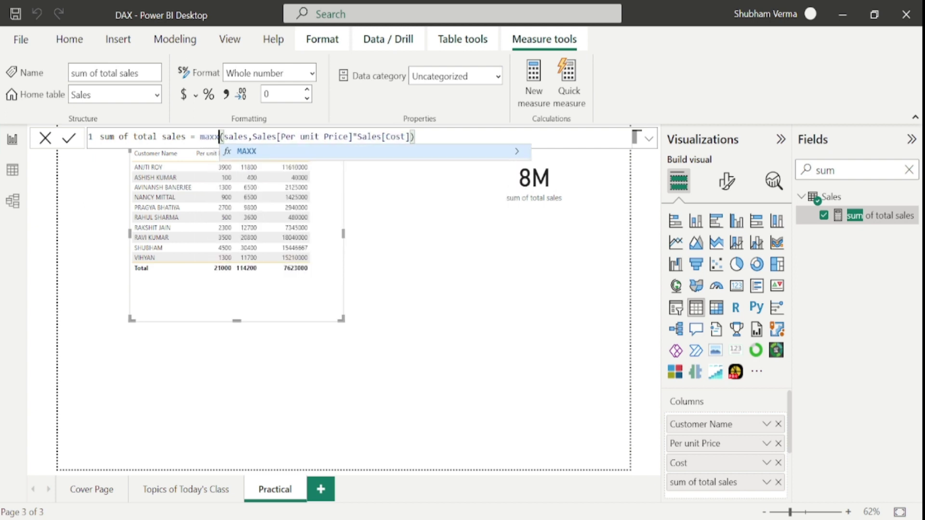
key(Tab)
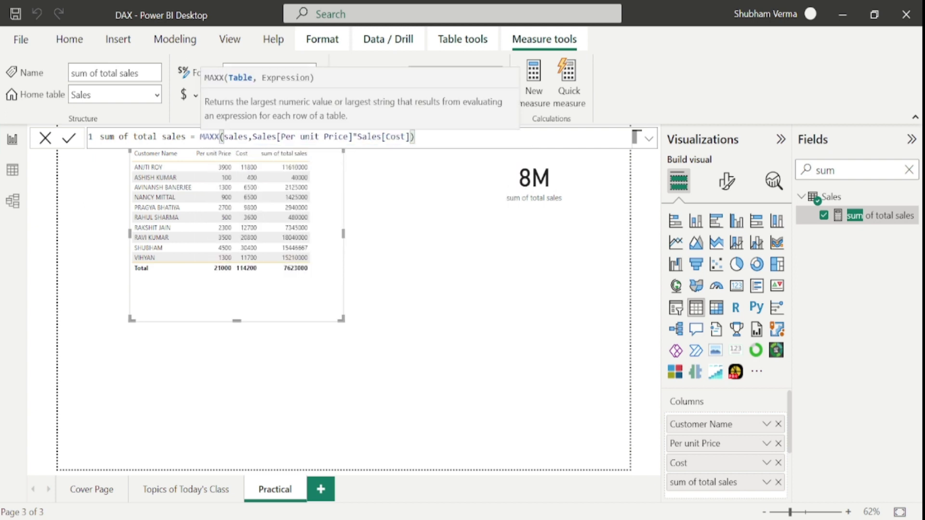
key(Return)
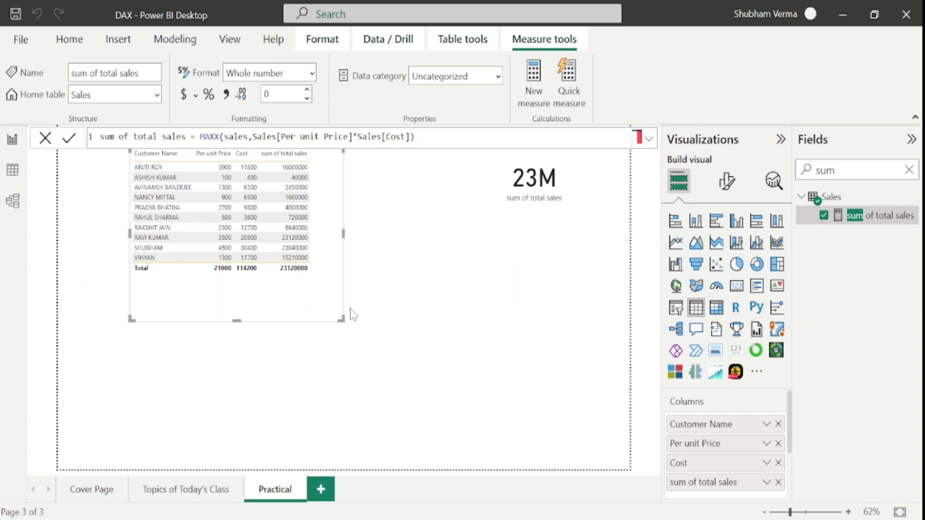
Step: Set the card's callout display units to None to show 23120000, and enlarge the card
click(586, 210)
click(727, 190)
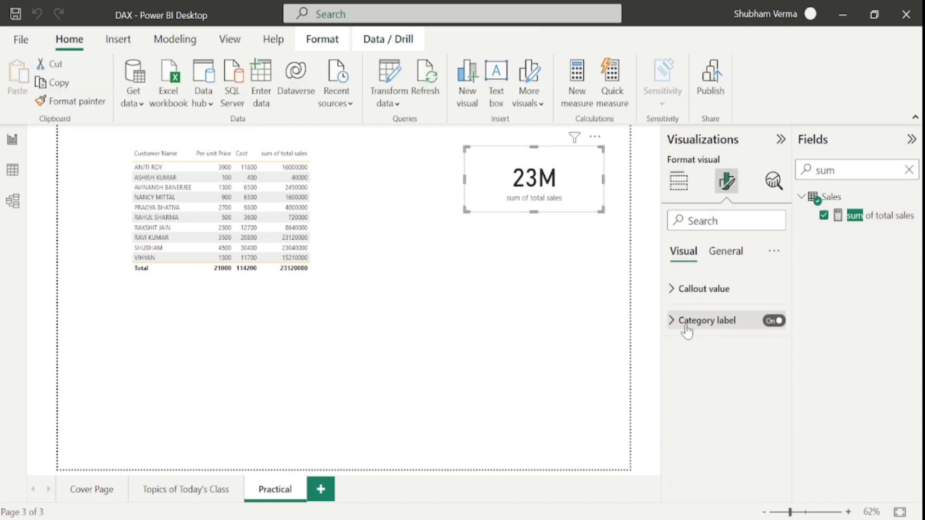
click(675, 289)
click(768, 446)
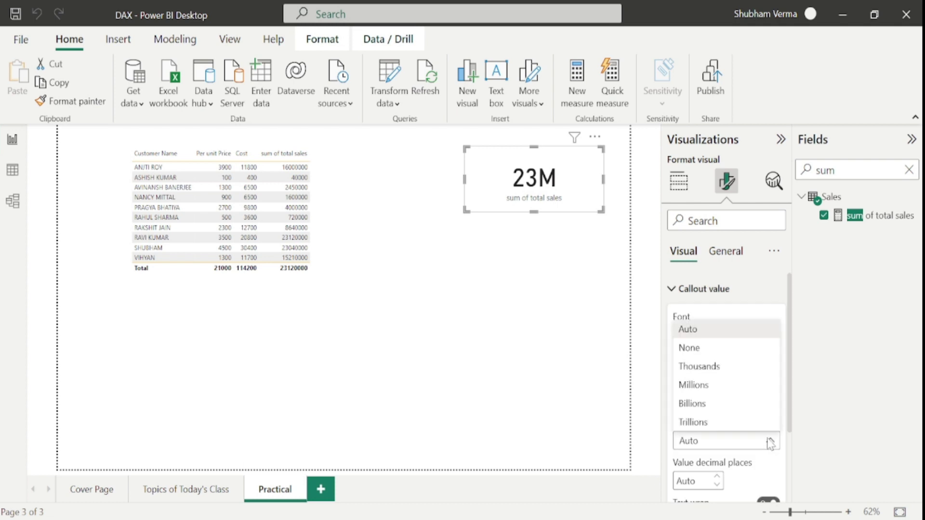
click(692, 347)
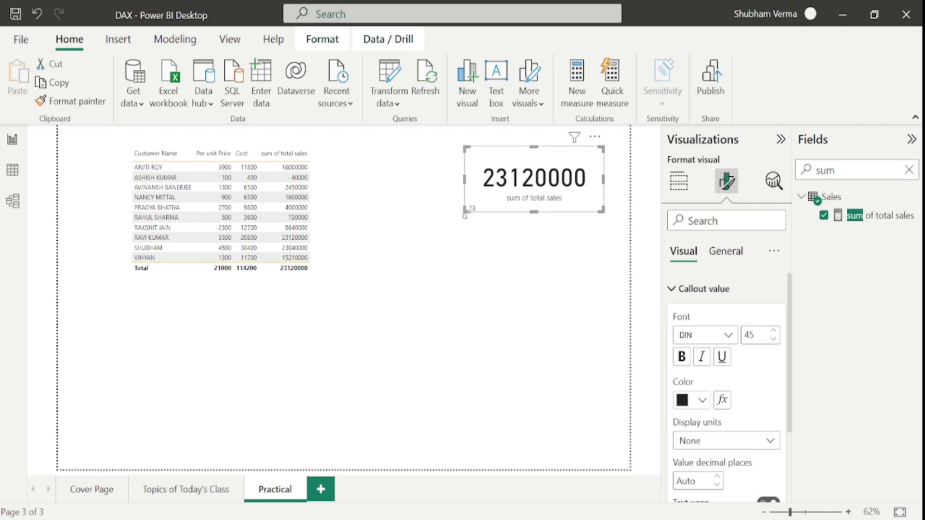
drag(466, 210, 438, 220)
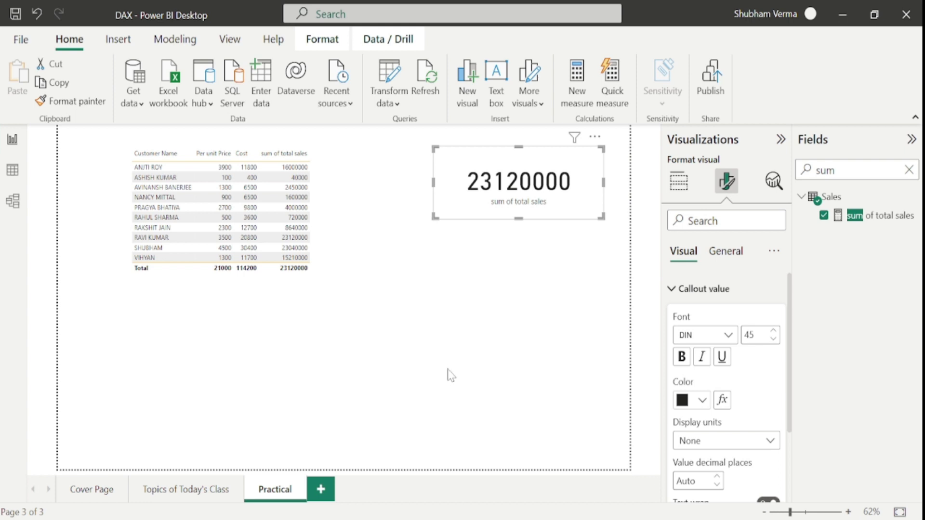
Step: Change MAXX to MINX in the sum of total sales formula so the card shows 40000
click(867, 215)
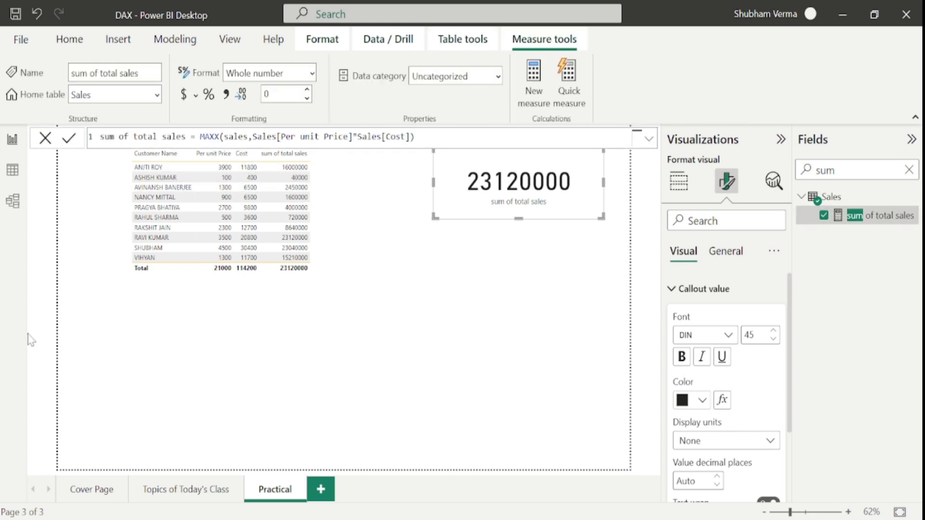
click(636, 137)
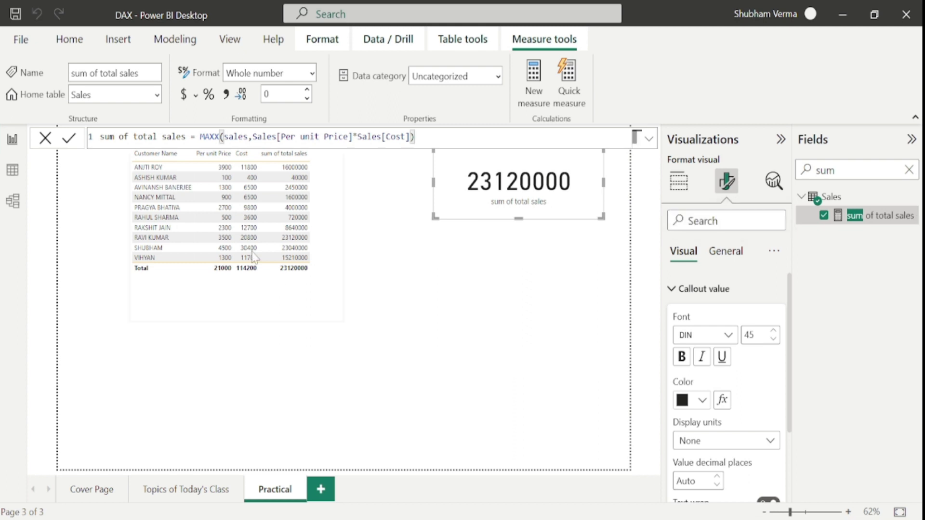
click(220, 137)
key(BackSpace)
key(BackSpace)
key(BackSpace)
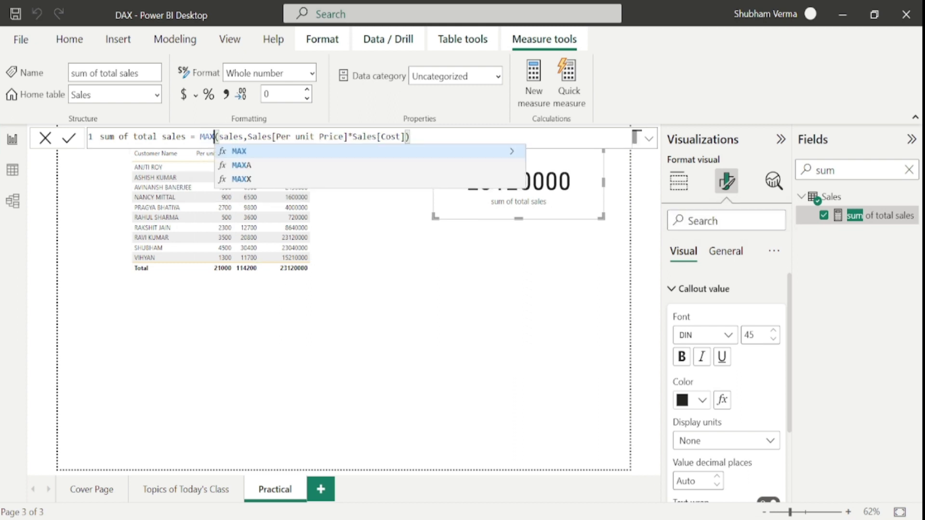
text(inx)
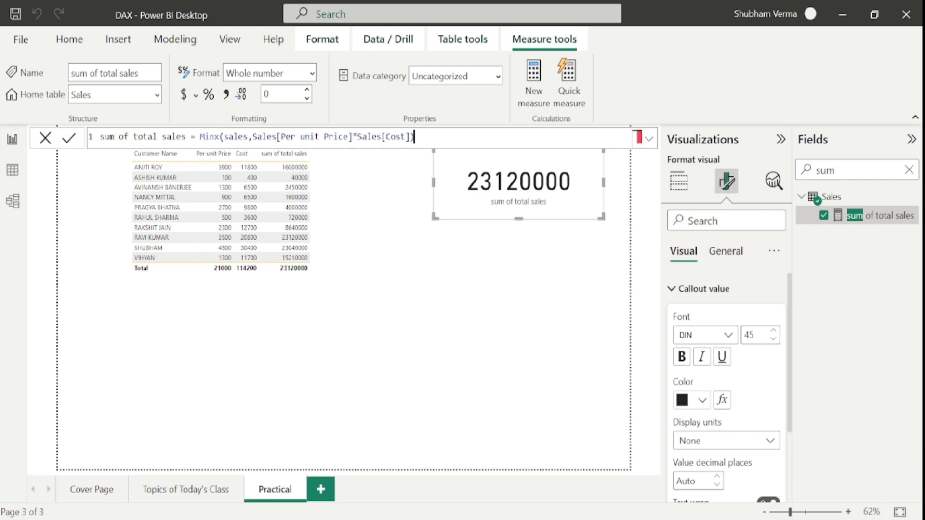
key(Return)
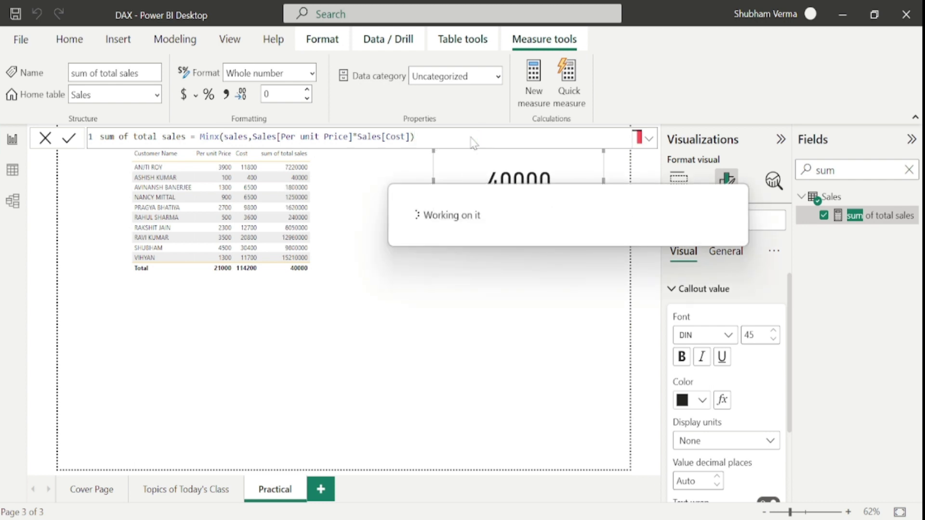
Step: Switch to the Topics of Today's Class page and back to Practical
click(270, 490)
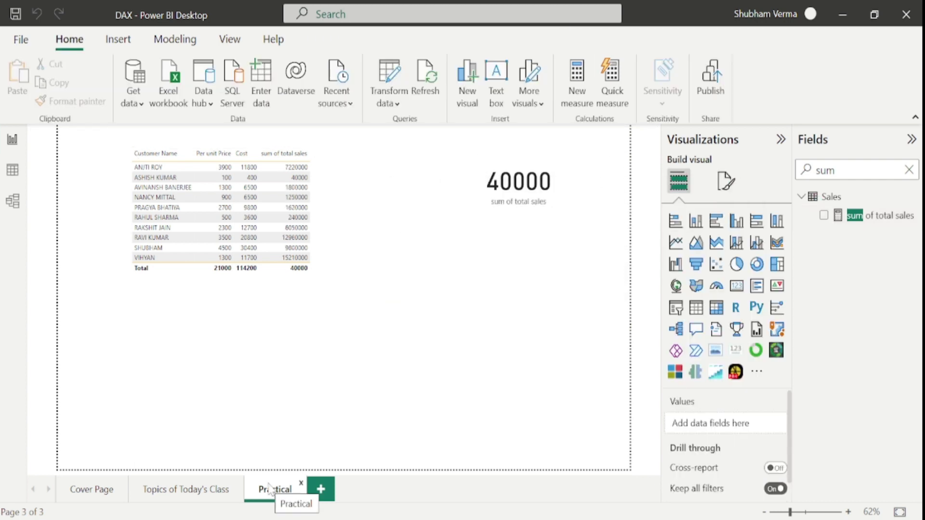
click(209, 485)
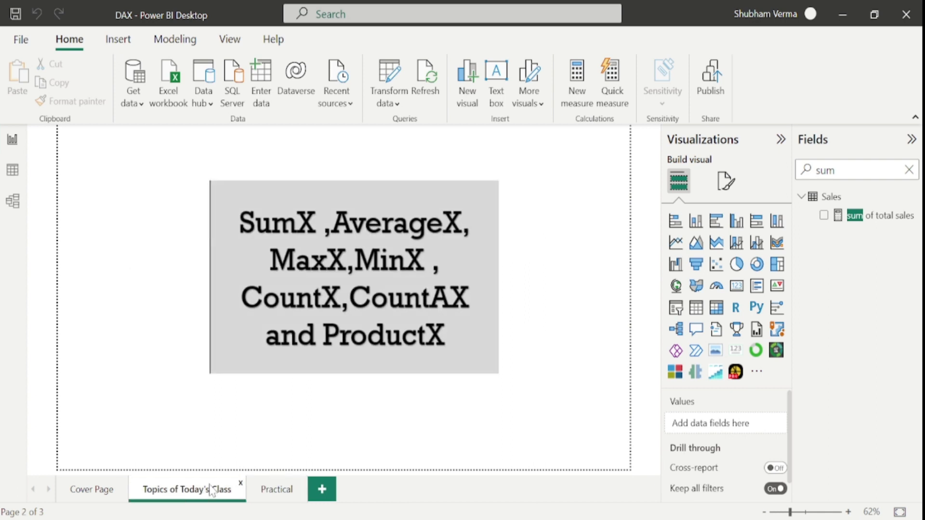
click(277, 492)
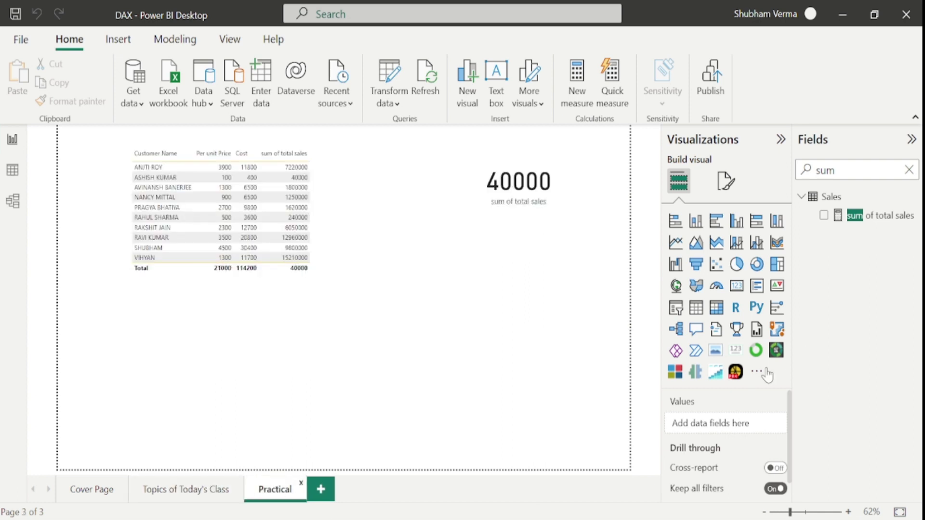
Step: Replace MINX with COUNTX so the card shows 20, then check the table's per-customer counts
click(869, 216)
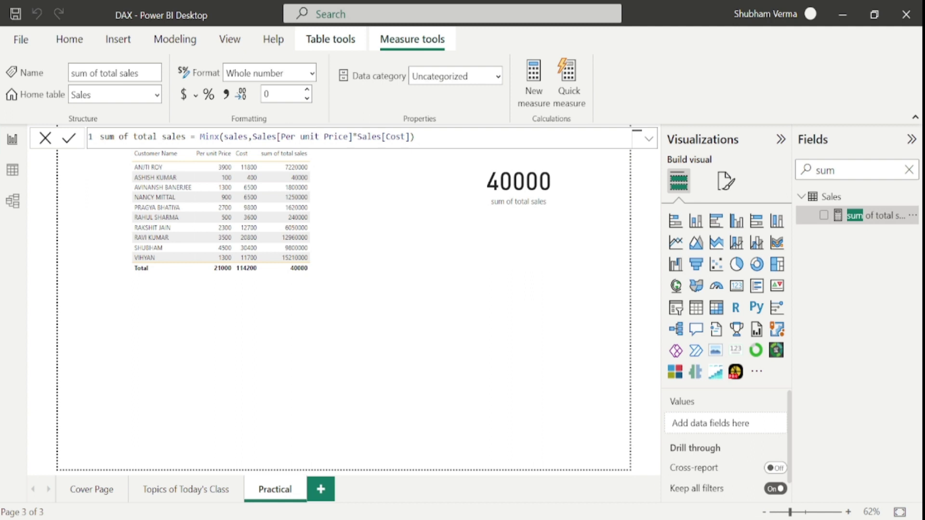
click(218, 137)
key(BackSpace)
key(BackSpace)
key(BackSpace)
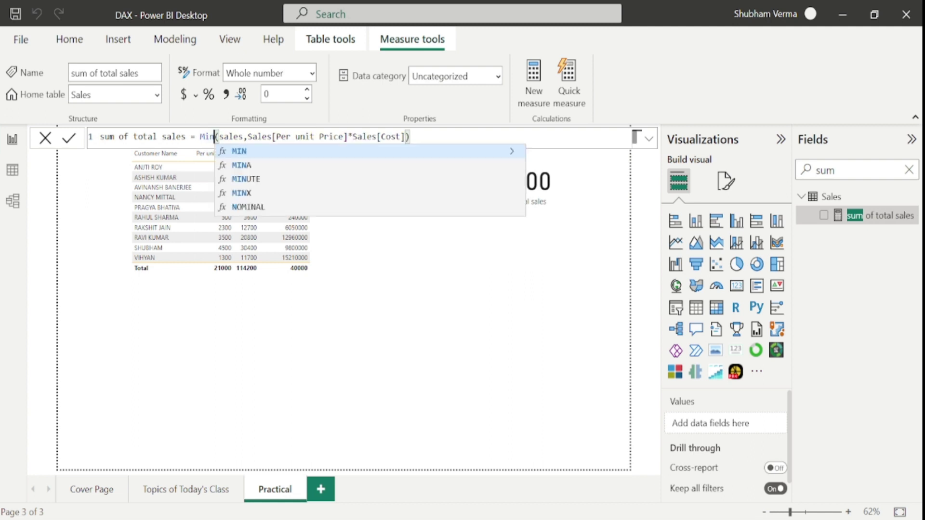
key(BackSpace)
text(count)
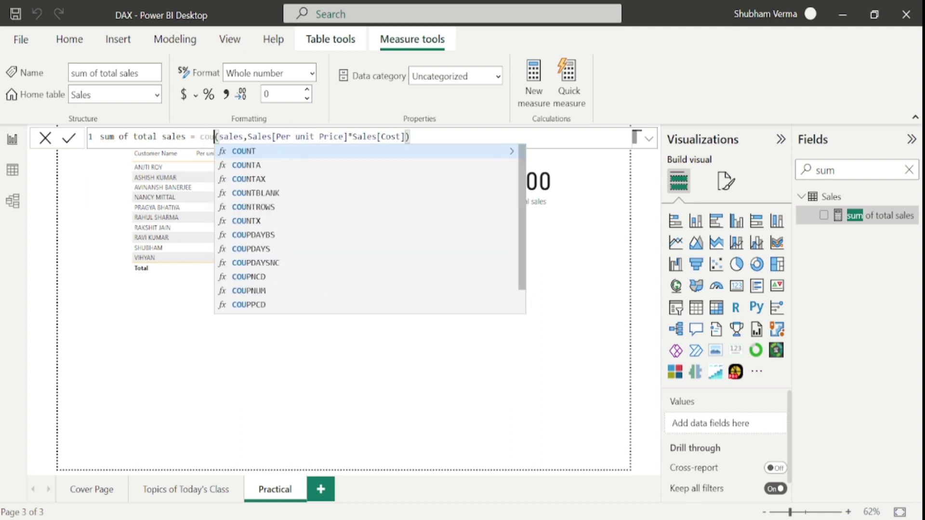
text(x)
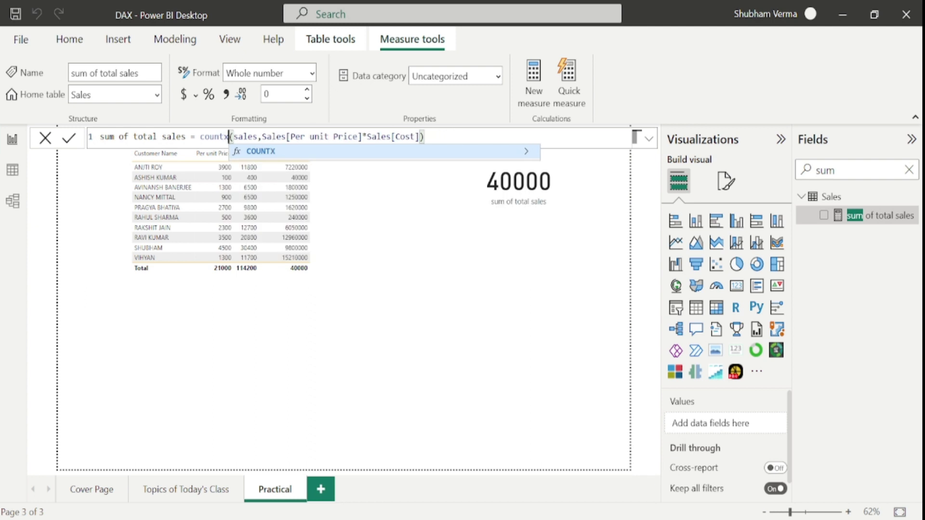
key(Return)
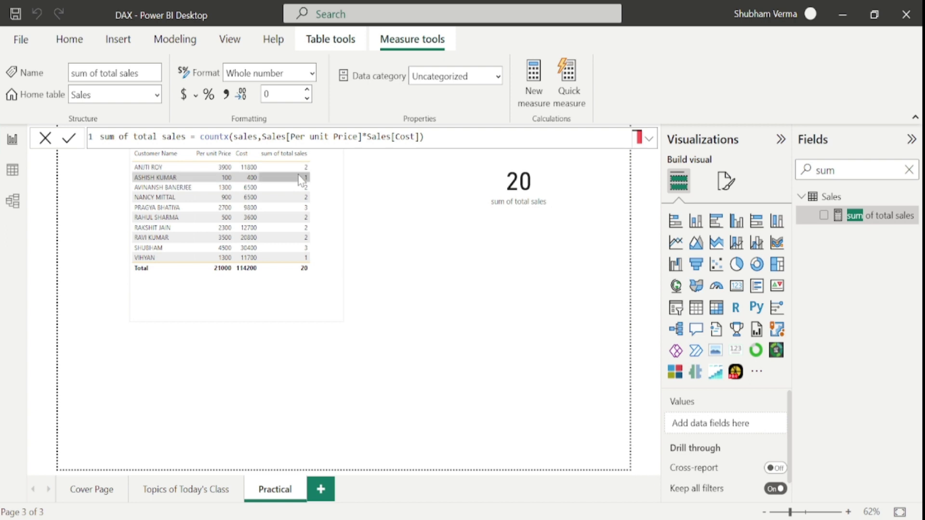
mouse_move(302, 179)
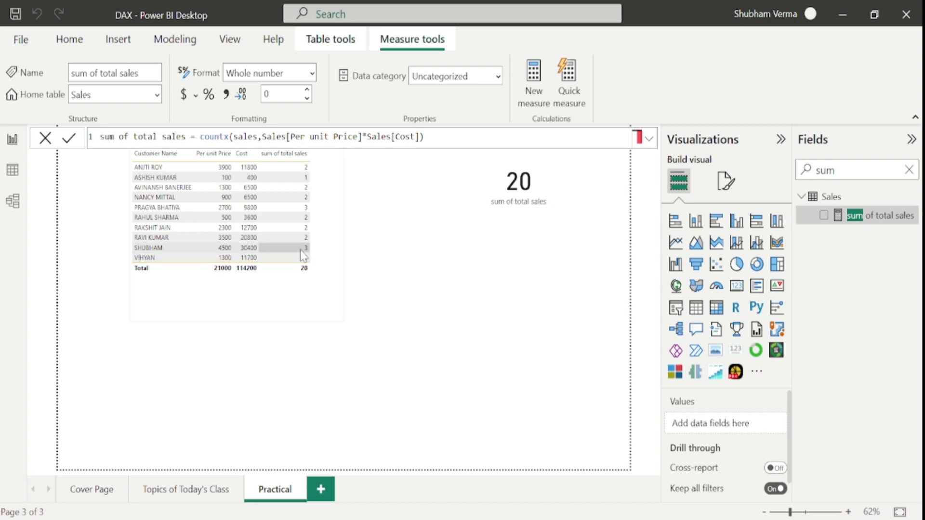
mouse_move(303, 251)
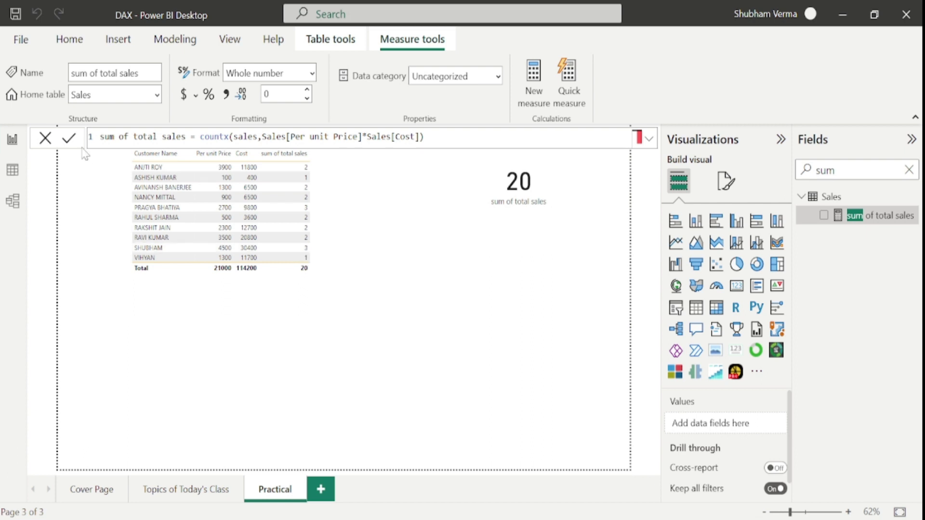
Step: Filter the Sales table's Customer Name to a single customer's three rows, then return to the report page
click(13, 170)
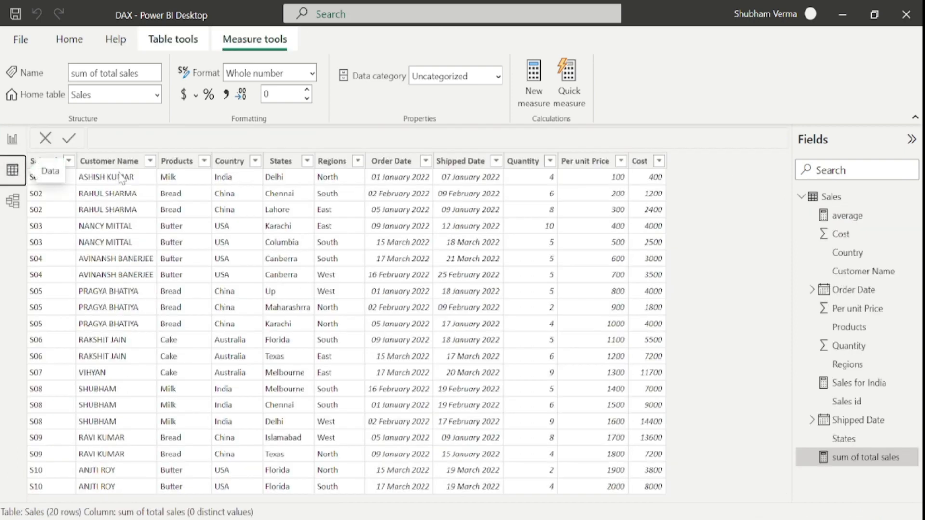
click(151, 161)
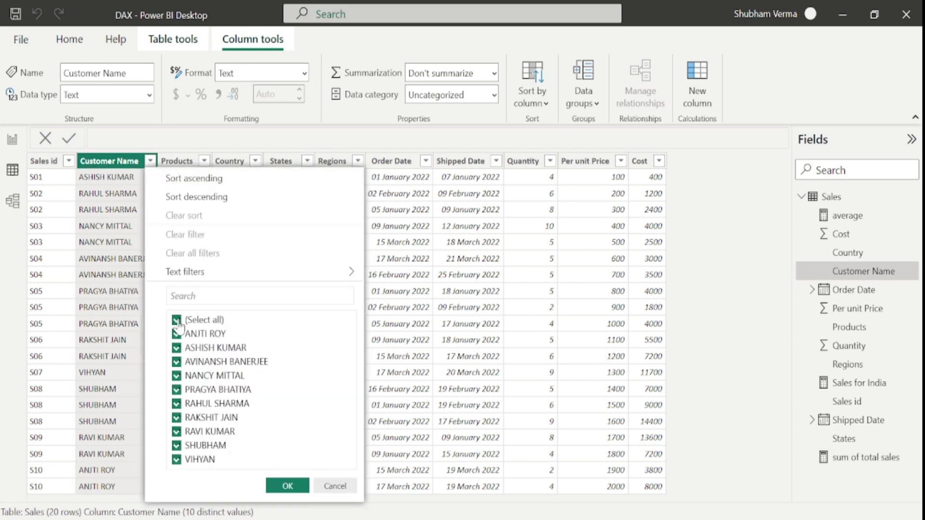
click(177, 320)
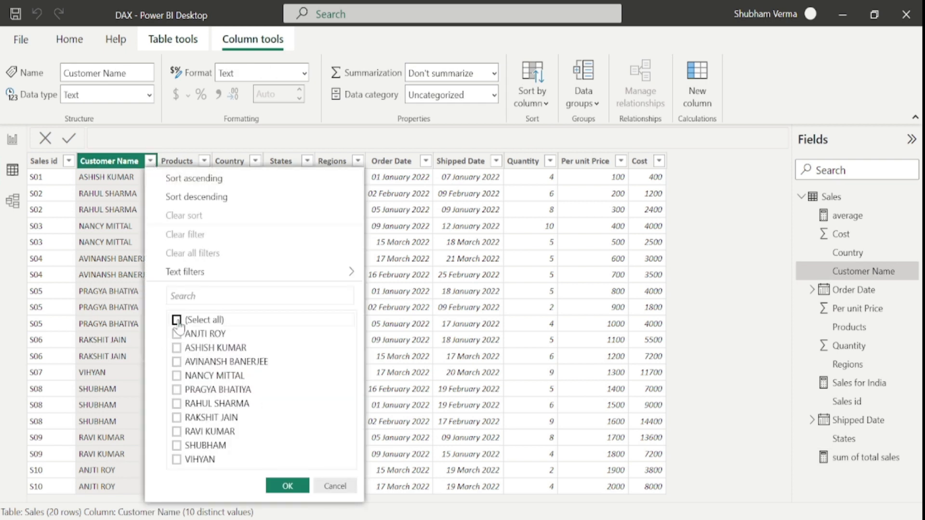
click(177, 445)
click(288, 485)
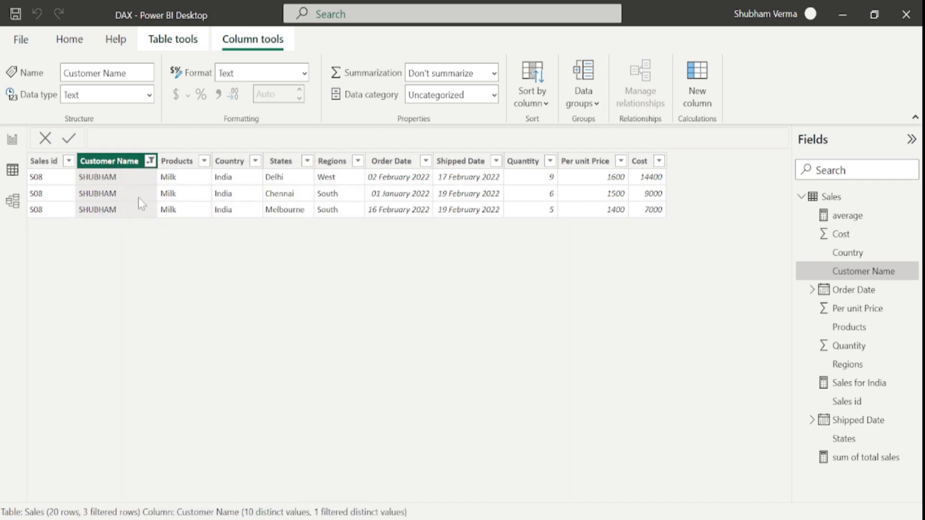
click(13, 139)
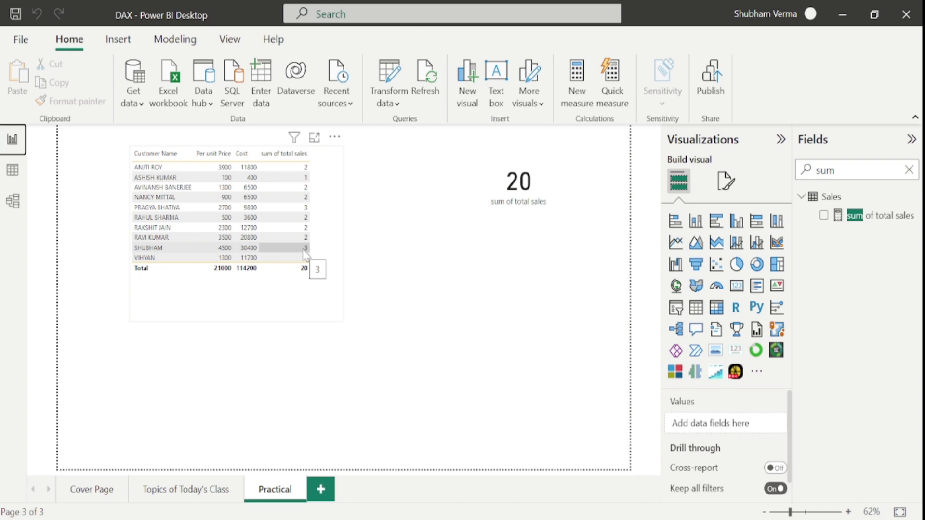
click(174, 490)
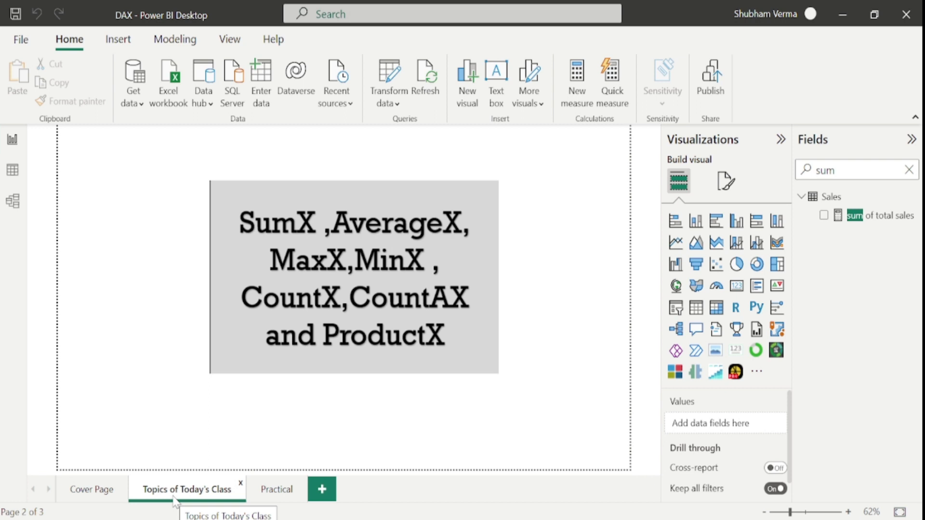
click(278, 493)
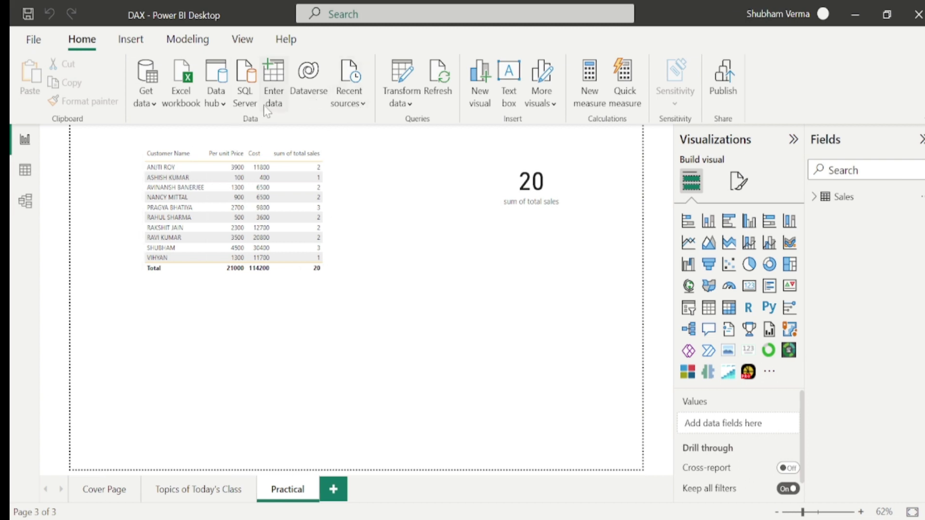
Step: Enter a new table with a 'boolean' column holding True, False, True, False
click(275, 100)
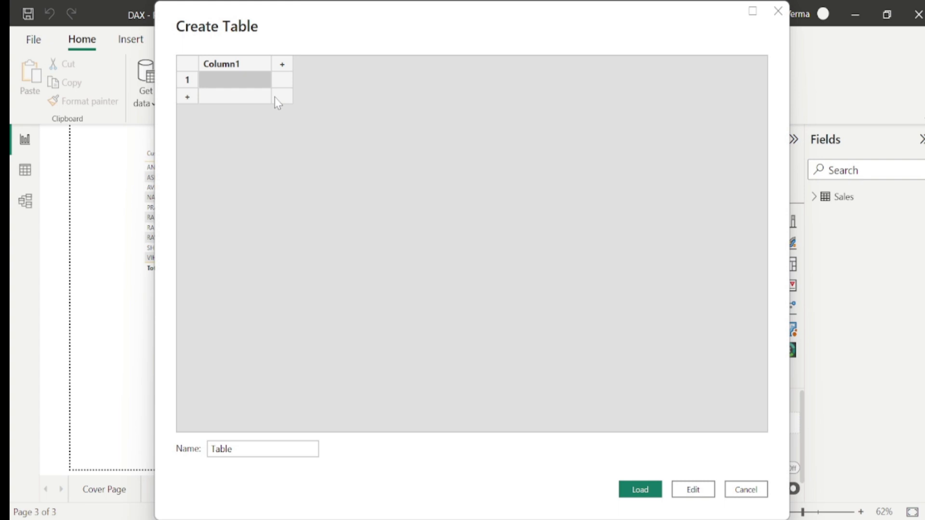
click(252, 57)
text(boolean)
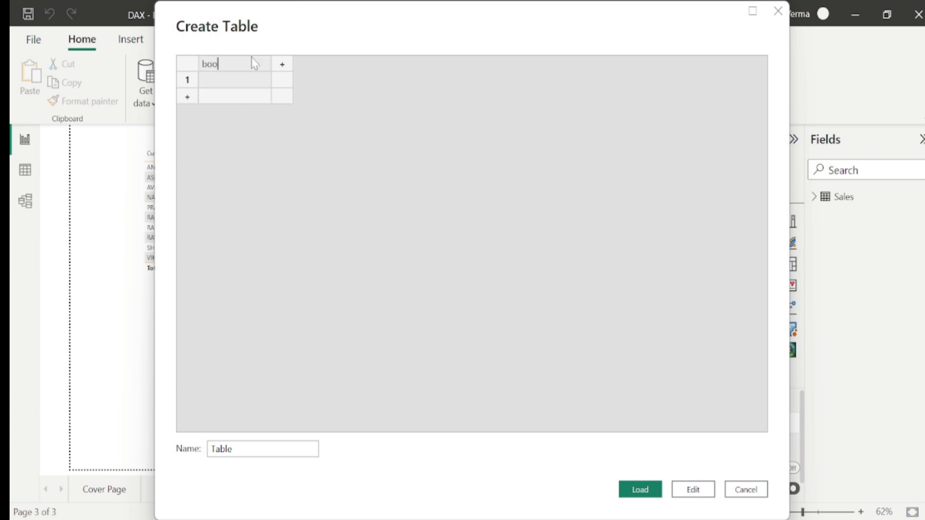
key(Return)
text(True)
key(Return)
text(False)
key(Return)
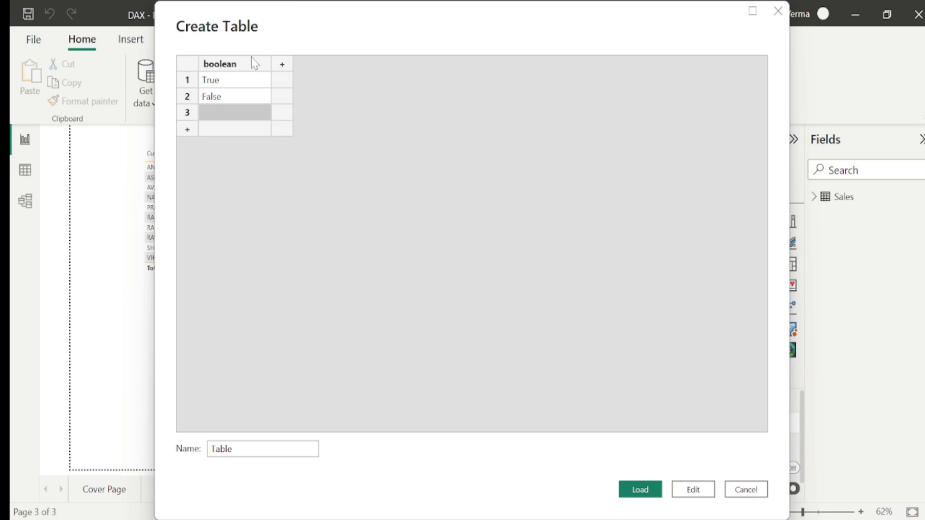
text(True)
key(Return)
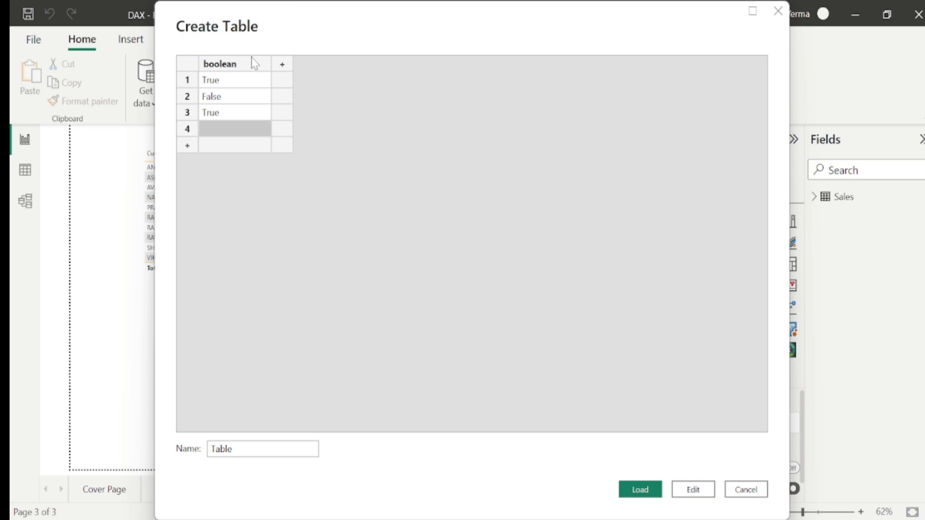
text(False)
Step: Name the new table 'boolean 2'
double_click(234, 451)
key(BackSpace)
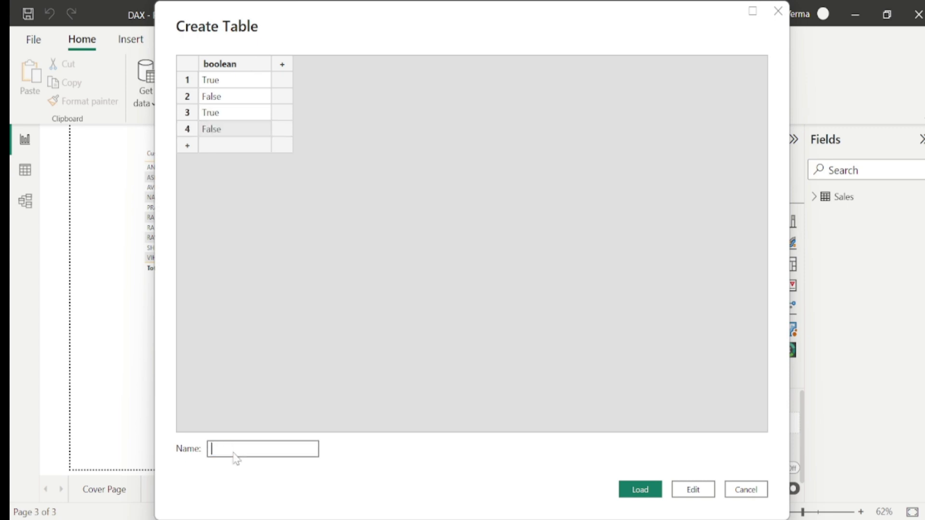
text(boolean 2)
Step: Load the boolean 2 table and start a new measure on it
click(639, 490)
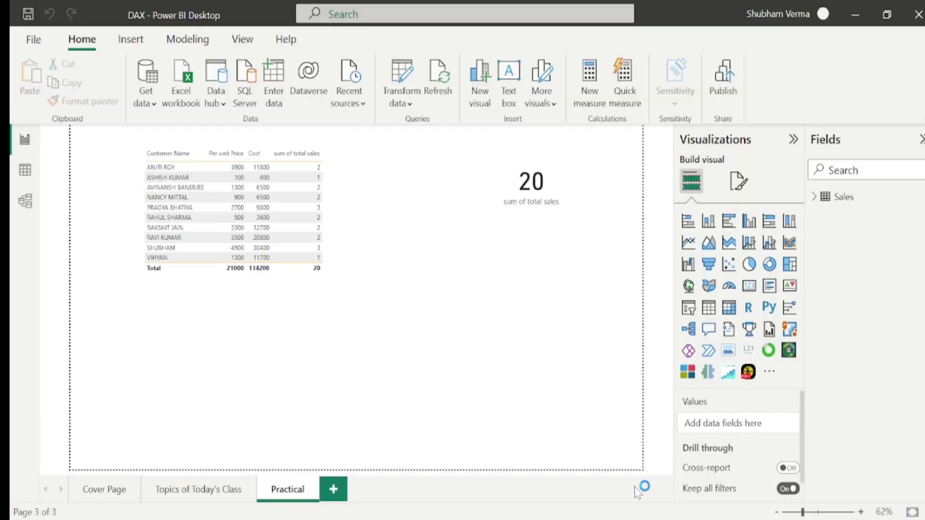
right_click(922, 200)
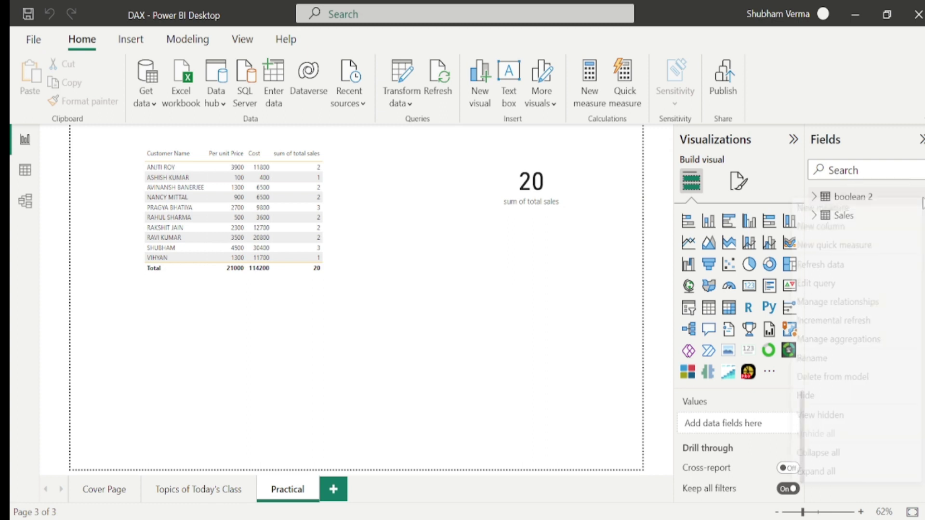
click(837, 210)
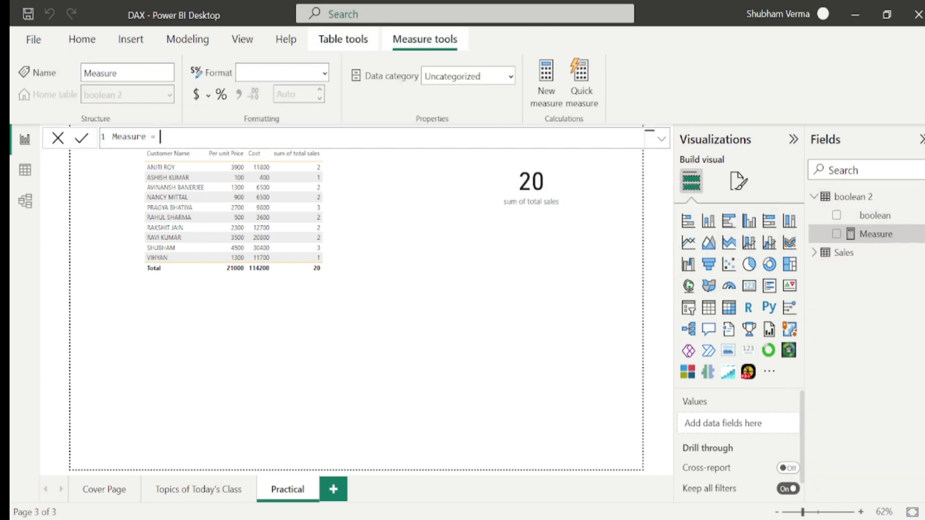
Step: Write and commit Measure = COUNTX('boolean 2','boolean 2'[boolean])
text(countx)
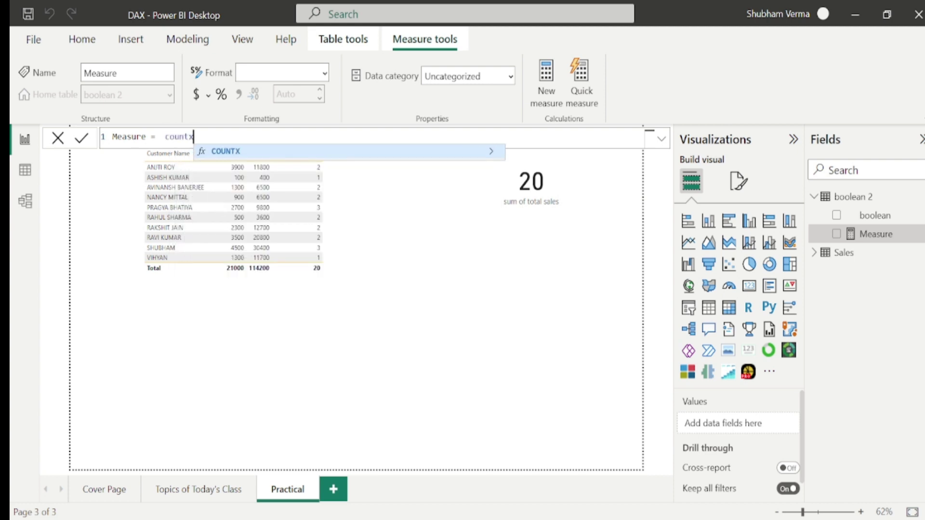
key(Tab)
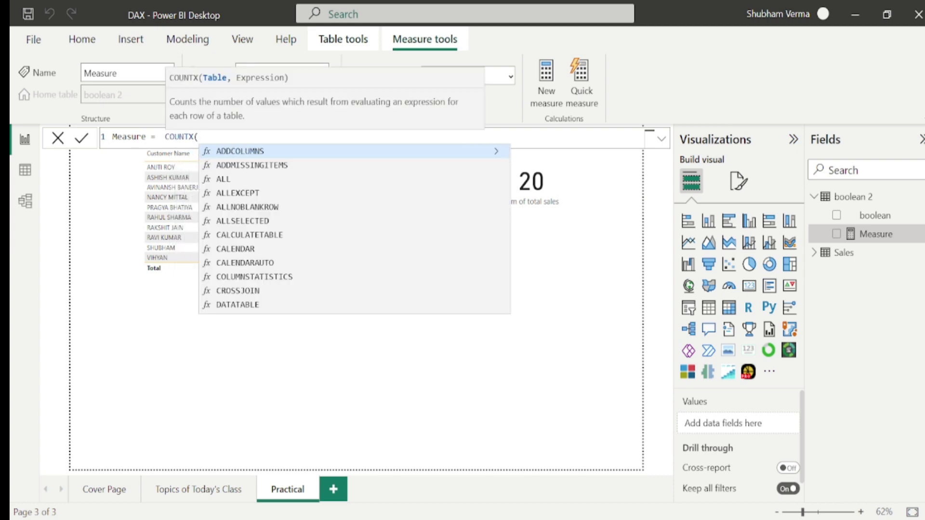
text('bool)
key(Tab)
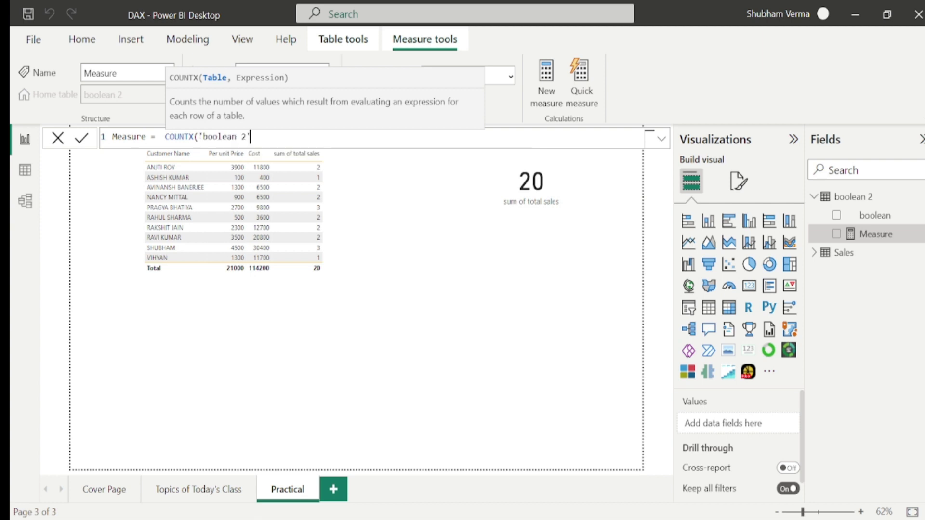
text(,bol)
key(BackSpace)
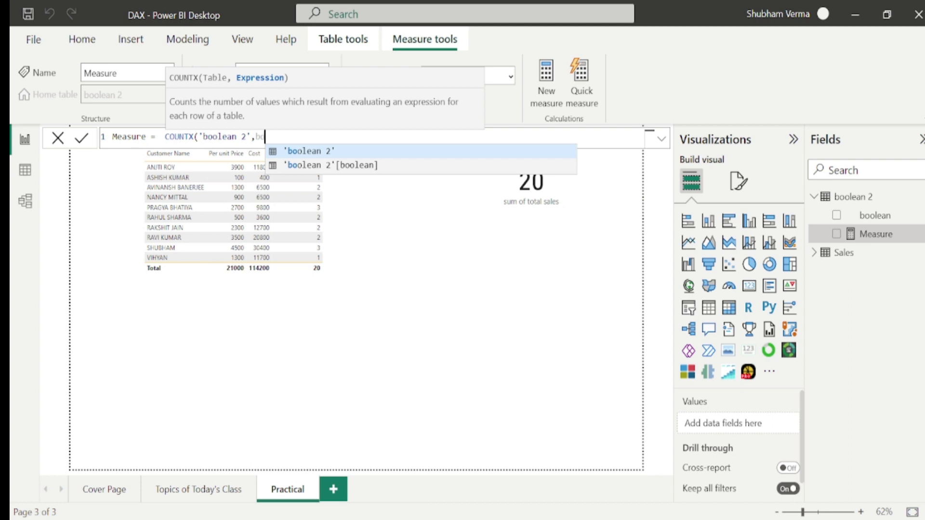
key(Down)
key(Tab)
text())
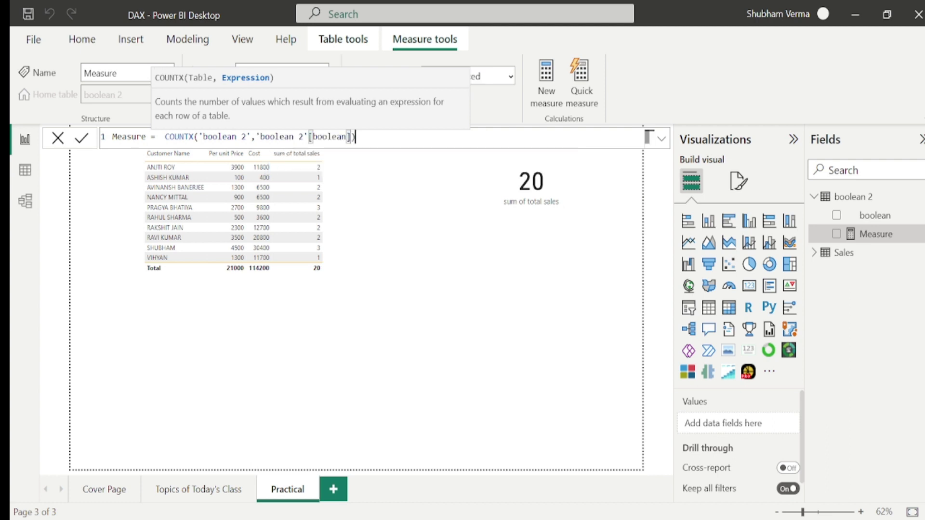
key(Return)
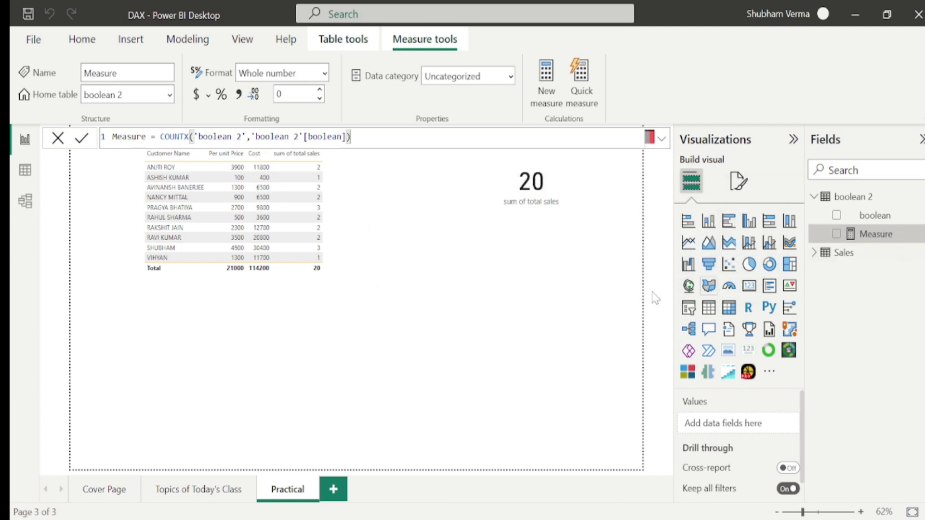
Step: Add Measure to the page, check the COUNTX-can't-use-Boolean error, and select COUNT in its formula
click(837, 234)
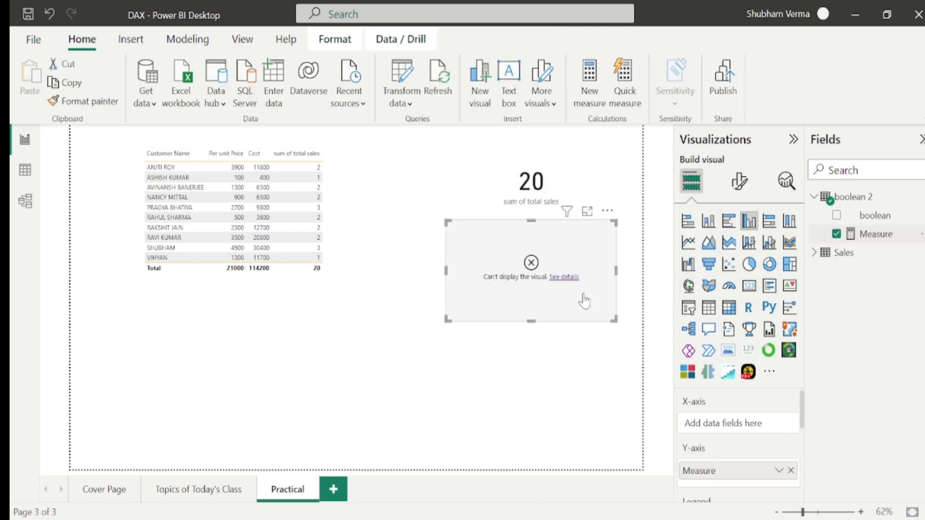
click(565, 278)
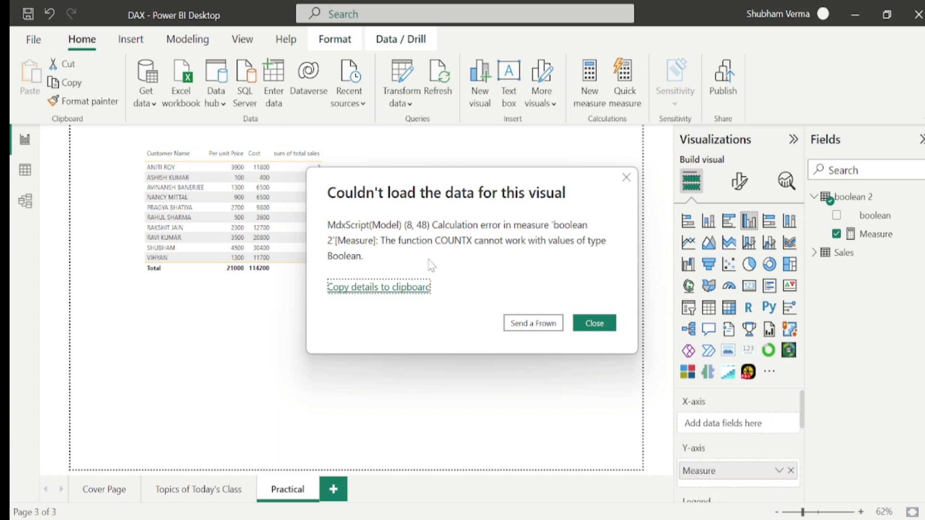
click(595, 324)
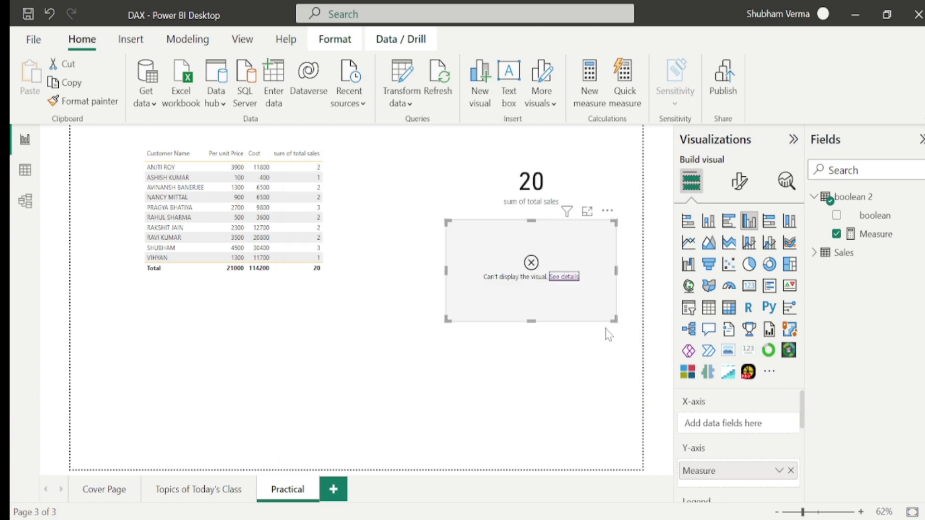
click(871, 235)
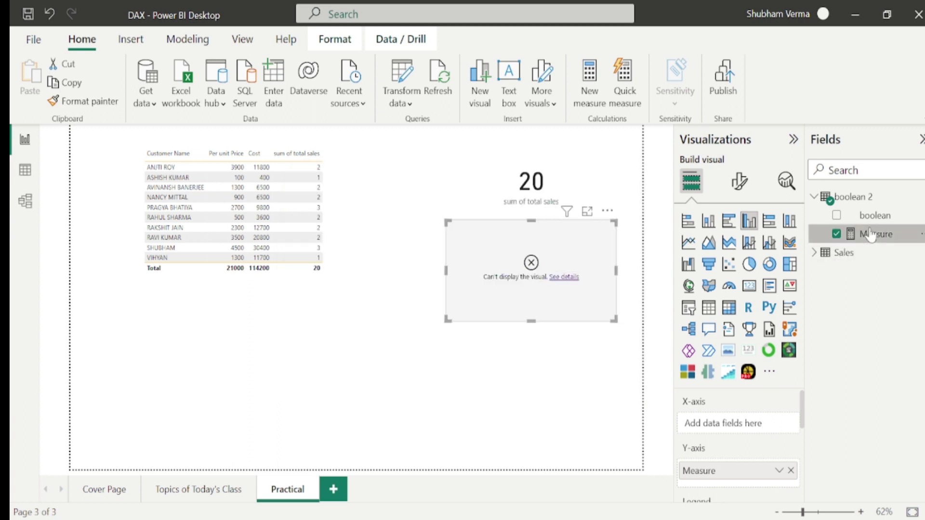
drag(161, 136, 183, 137)
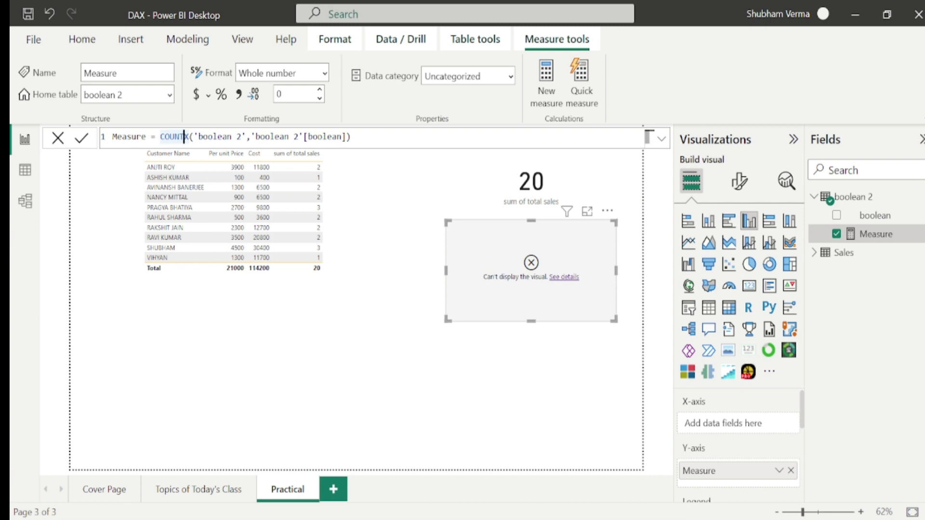
Step: Change the measure to COUNTAX and display it as a card showing 4
text(a)
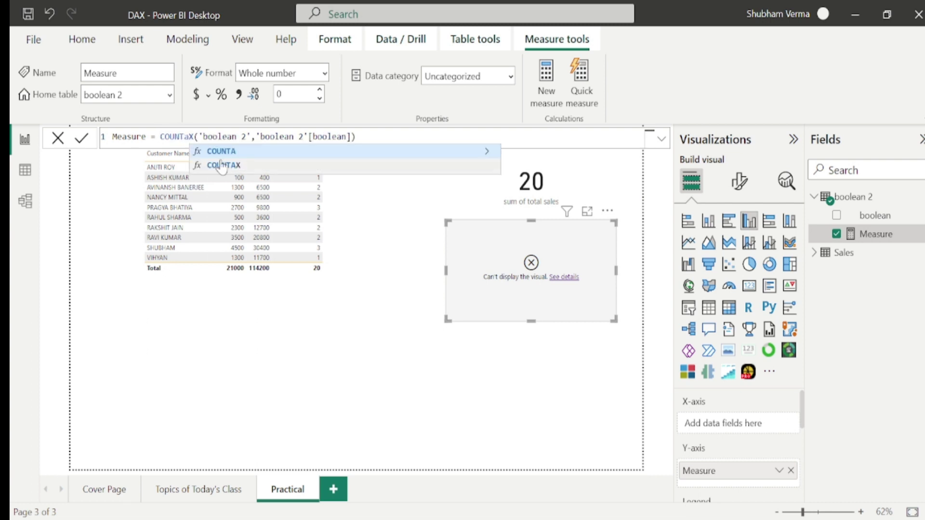
click(330, 166)
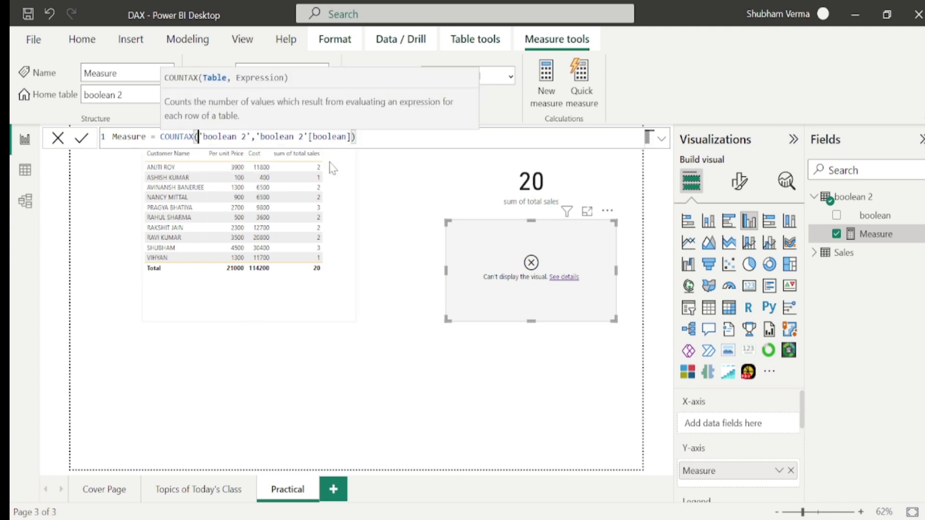
key(Return)
click(431, 308)
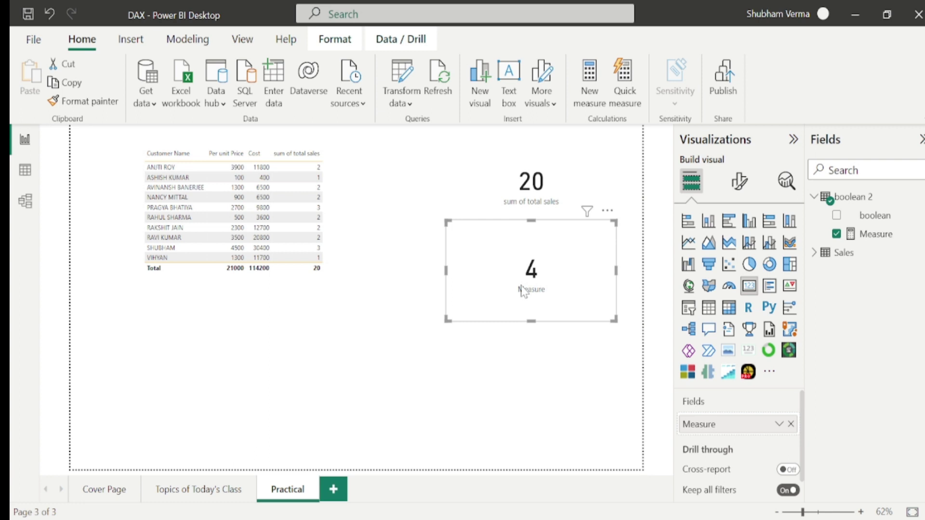
click(196, 496)
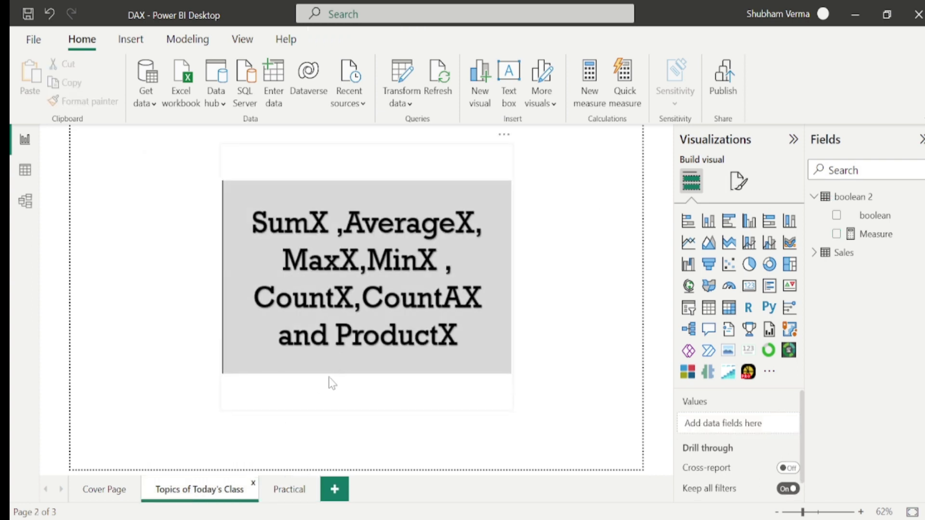
click(289, 490)
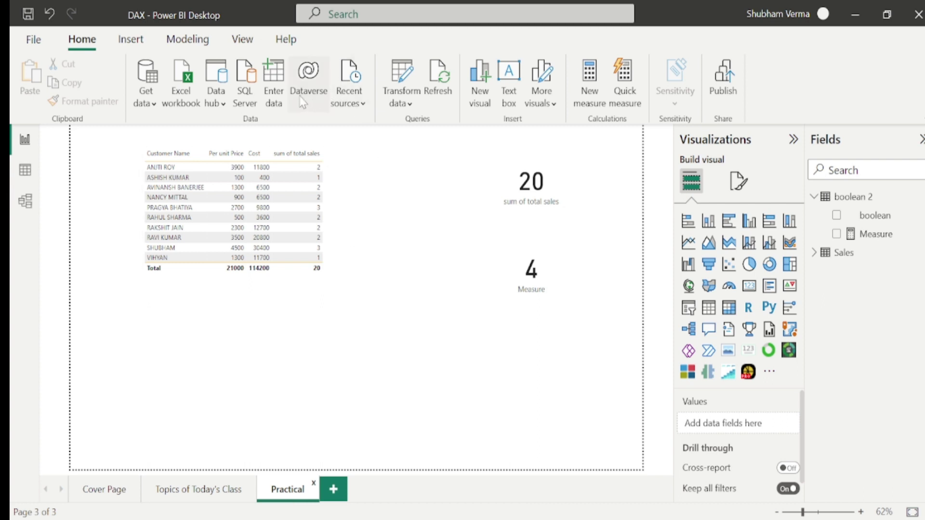
Step: Start a manually entered table with columns value1 and value 2
click(276, 97)
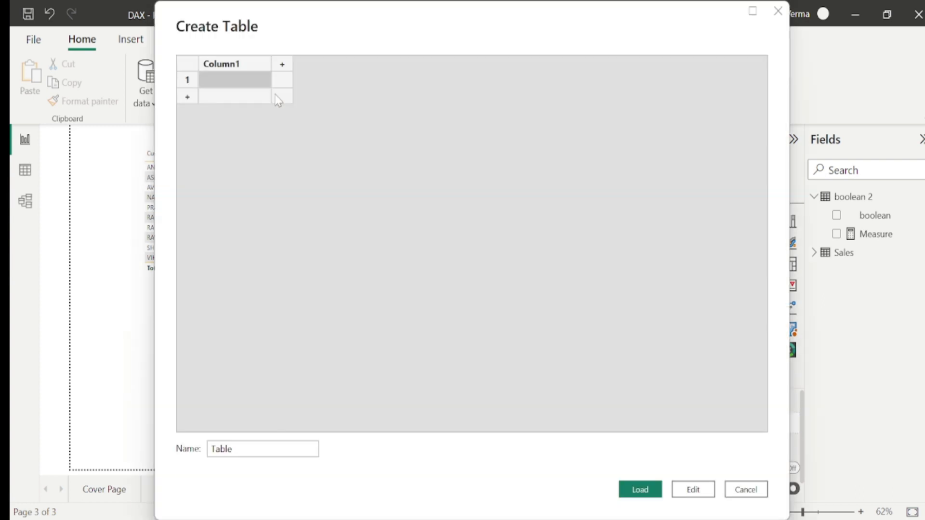
double_click(248, 64)
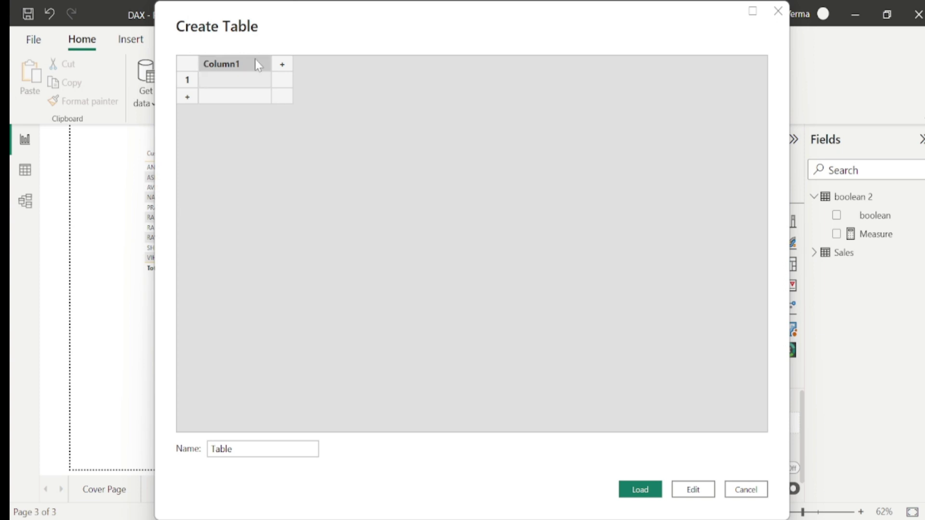
text(value1)
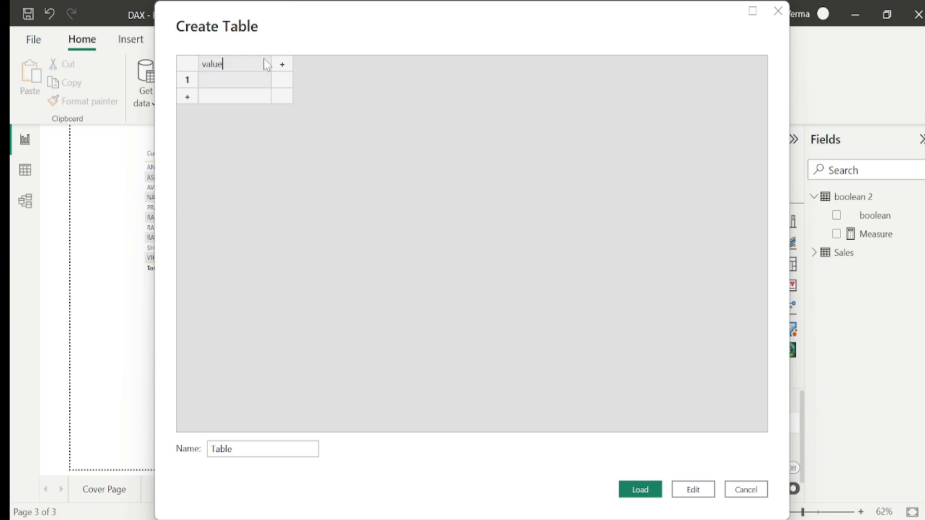
key(Tab)
text(value 2)
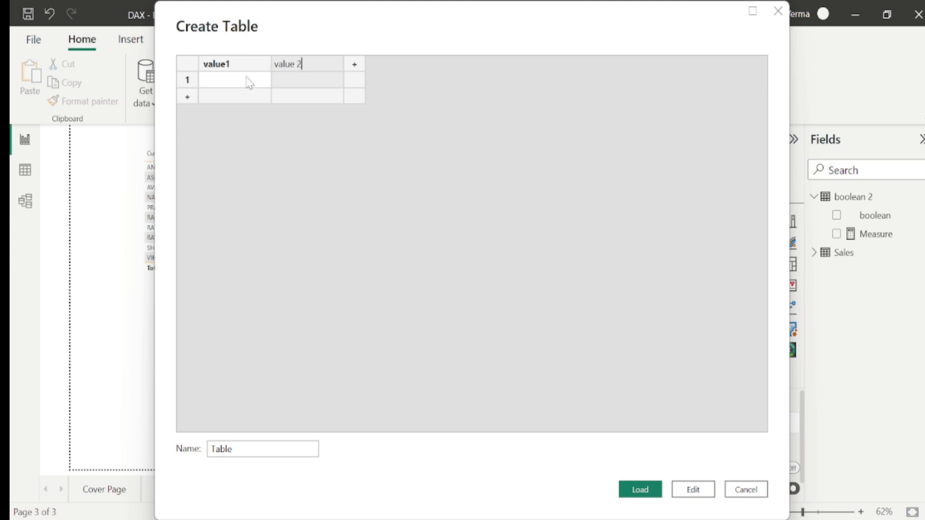
Step: Fill both value1 and value 2 with 2, 4 and 6
click(249, 79)
text(2 )
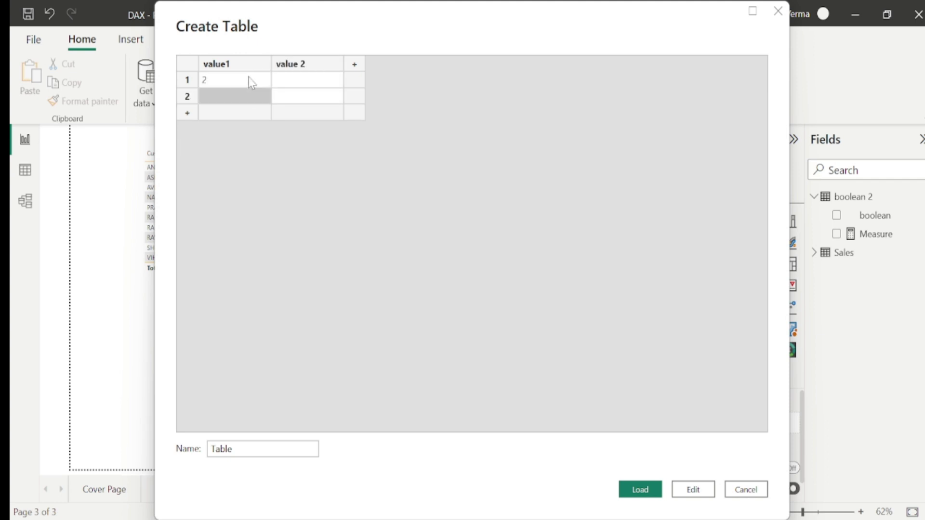
text(4)
key(Return)
text(6)
key(Return)
click(294, 82)
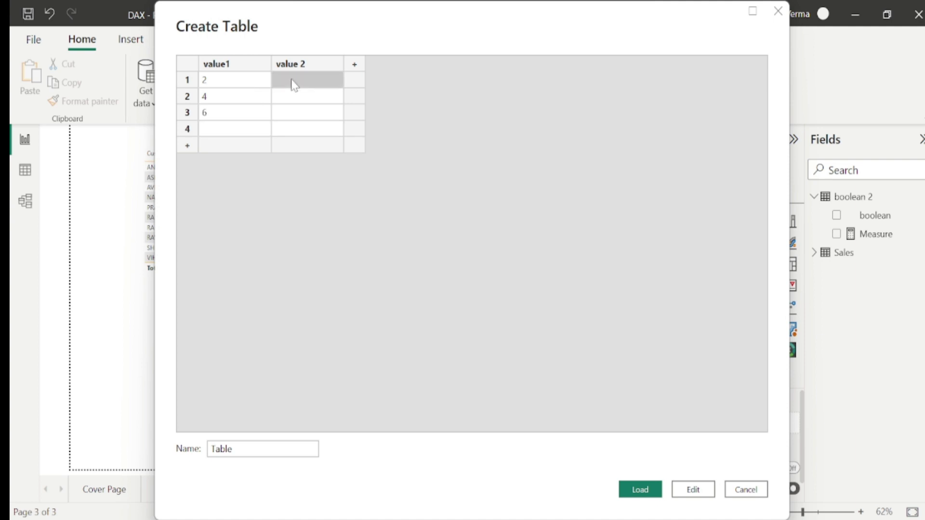
text(2)
key(Return)
text(4)
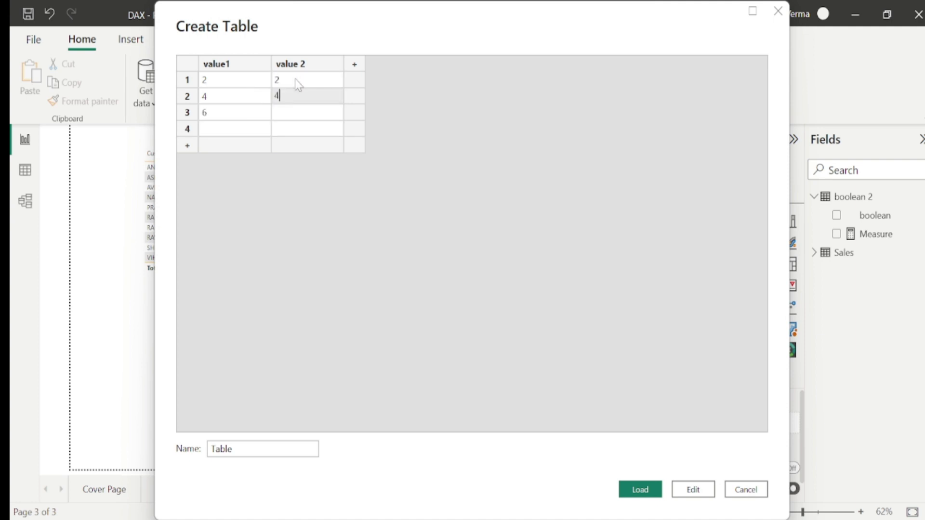
key(Return)
text(6)
key(Return)
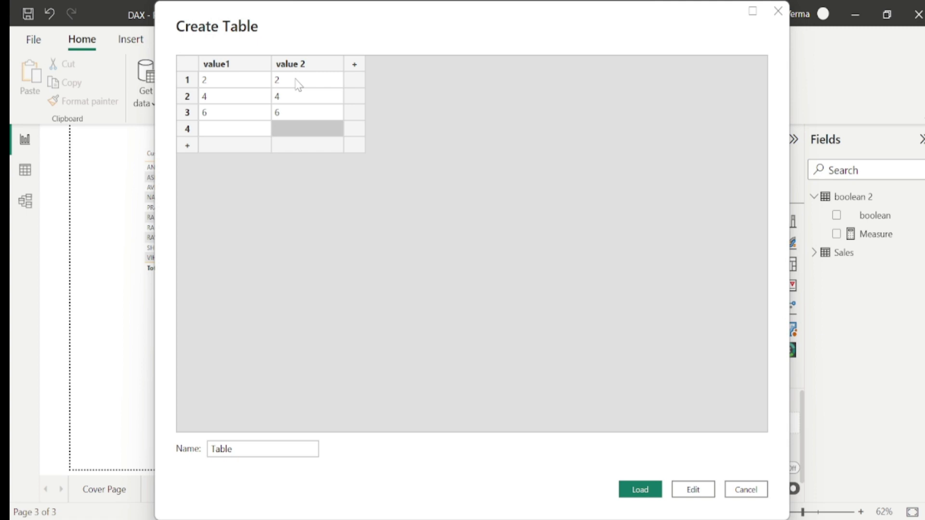
Step: Name the table productx and load it
key(Tab)
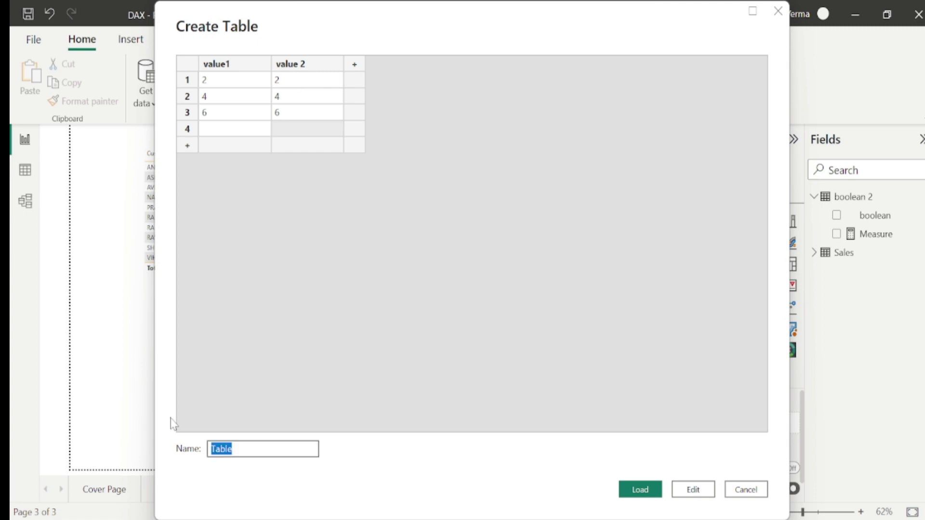
text(productx)
key(Return)
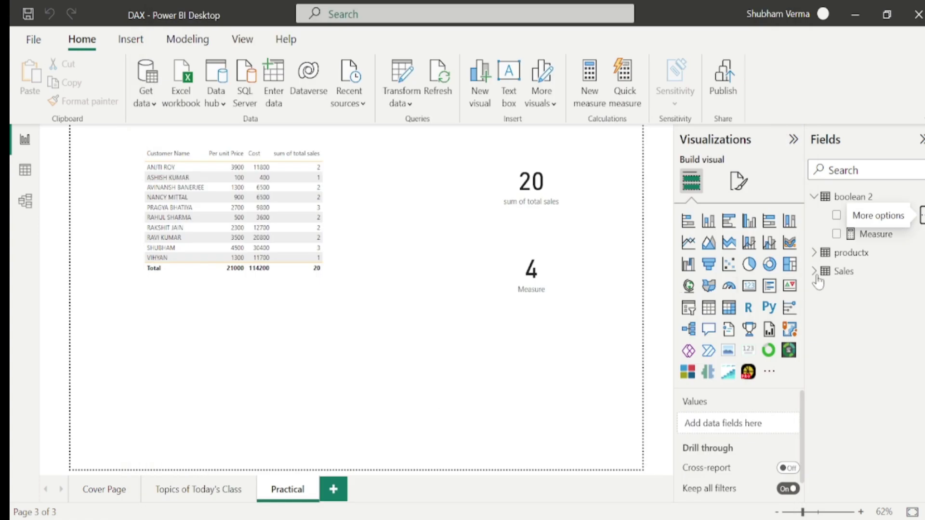
Step: Create a new measure on boolean 2 beginning PRODUCTX over the productx table
click(921, 218)
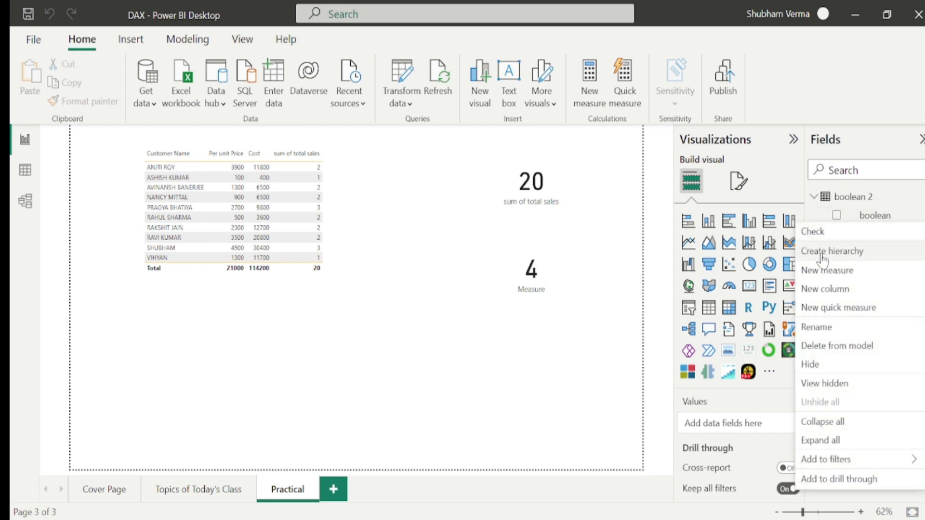
click(819, 277)
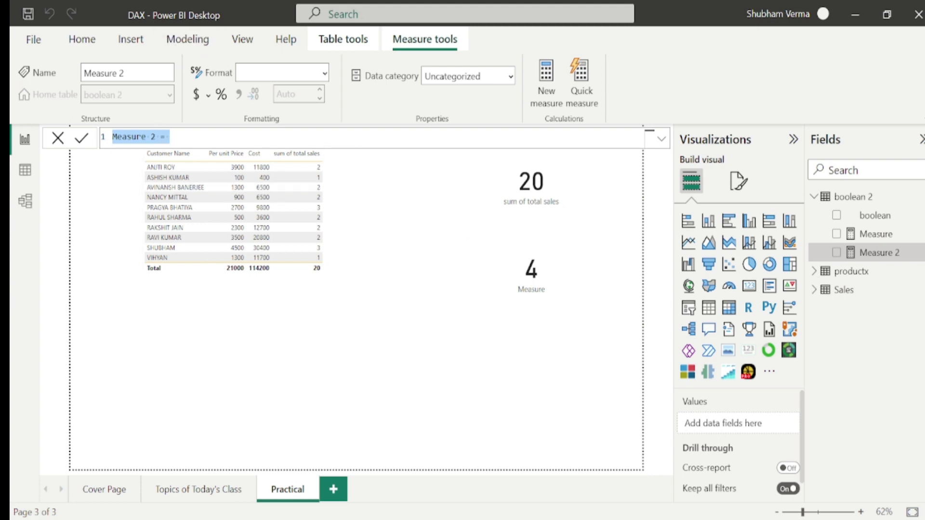
text(shubham = )
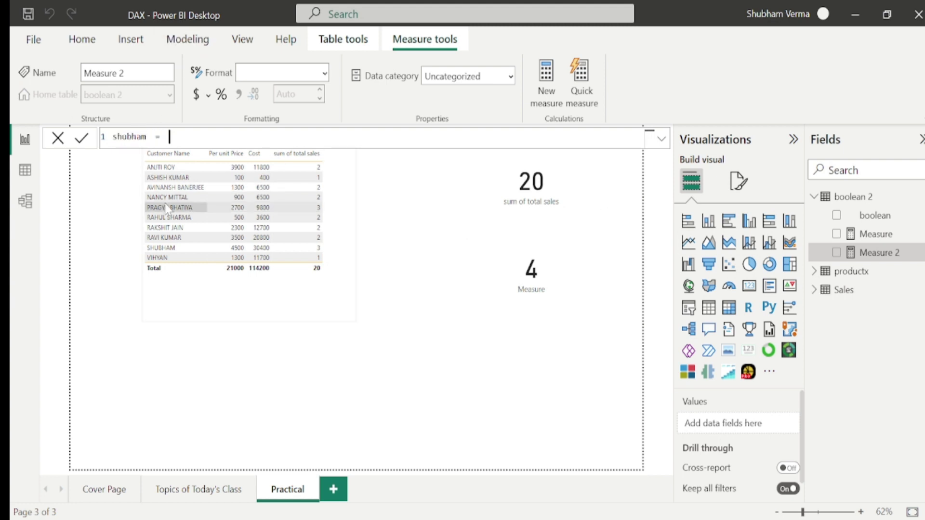
text(prodyuc)
key(BackSpace)
key(BackSpace)
key(BackSpace)
key(Down)
key(Tab)
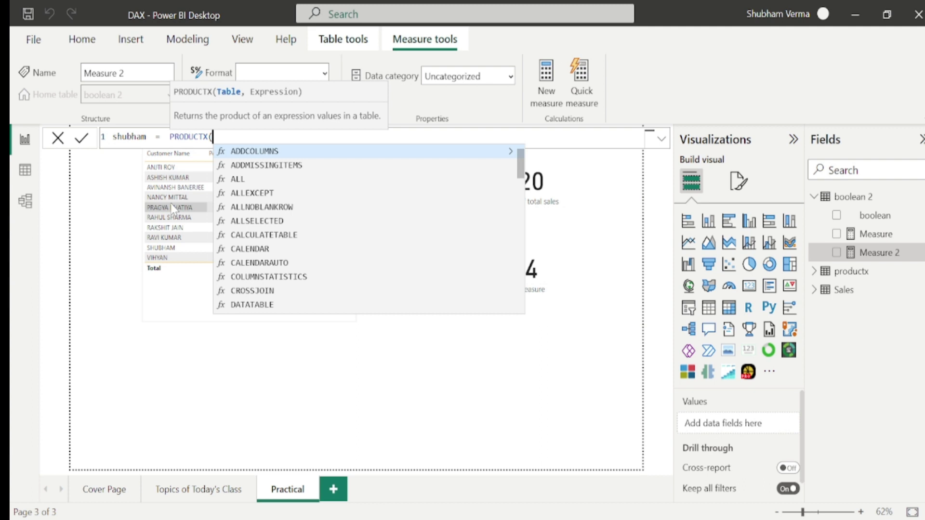
text(pro)
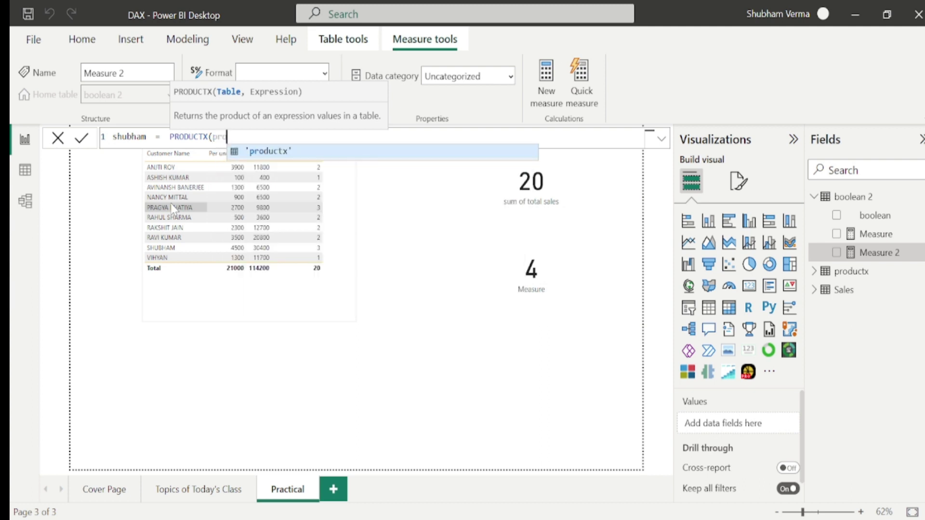
key(Tab)
Step: Complete the expression as 'productx'[value1 ]+'productx'[value 2] and commit the measure
text(,)
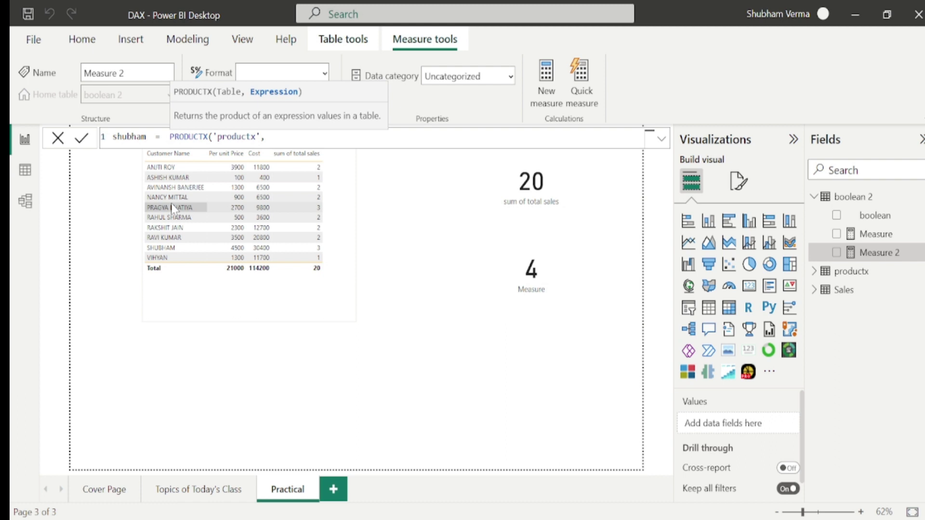
text(value)
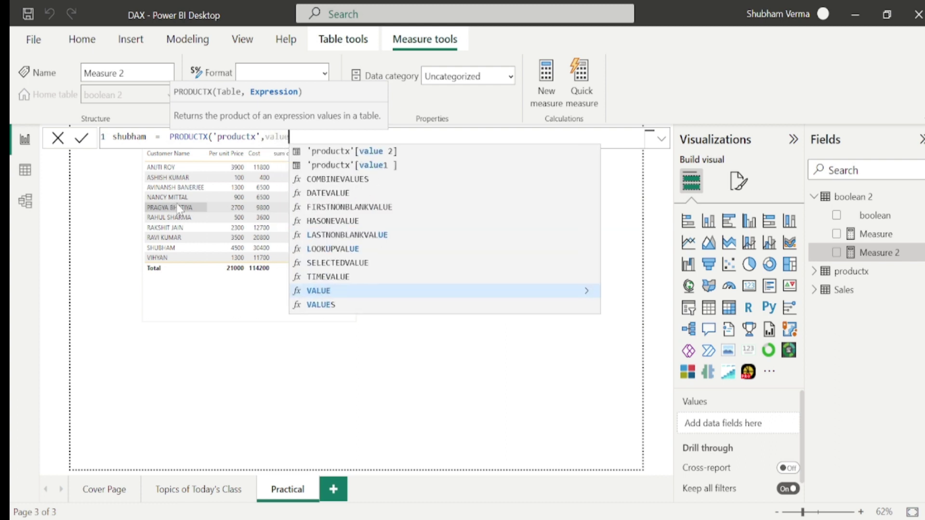
key(Up)
key(Up)
key(Up)
key(Up)
key(Up)
key(Up)
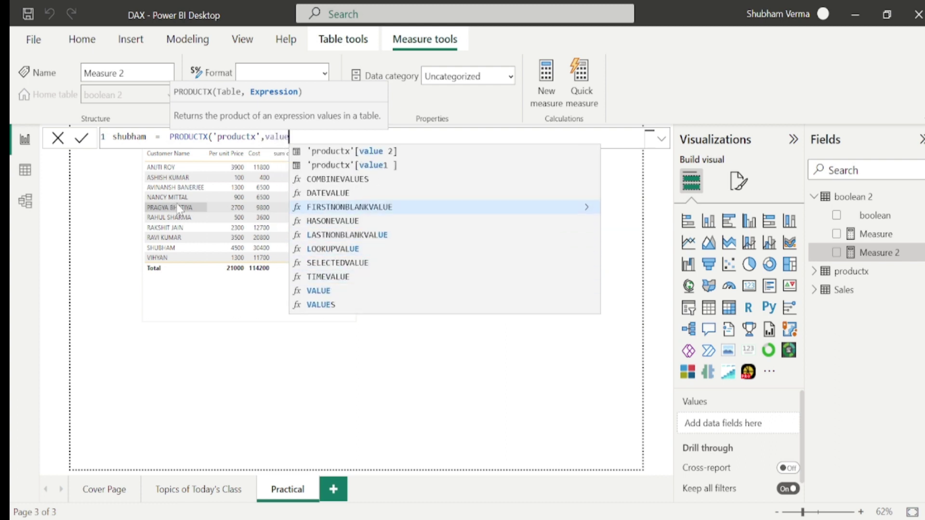
key(Up)
key(Up)
key(Up)
key(Tab)
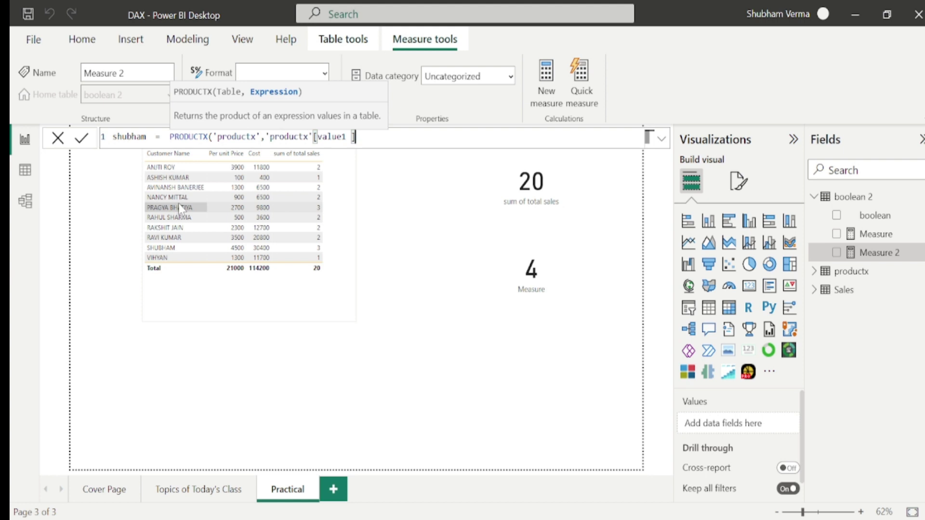
text(+v)
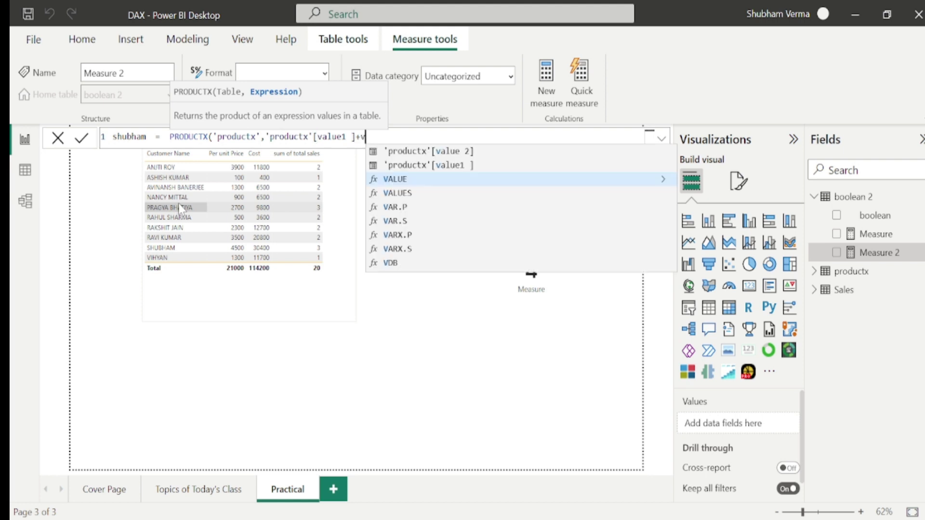
text(alu)
key(Down)
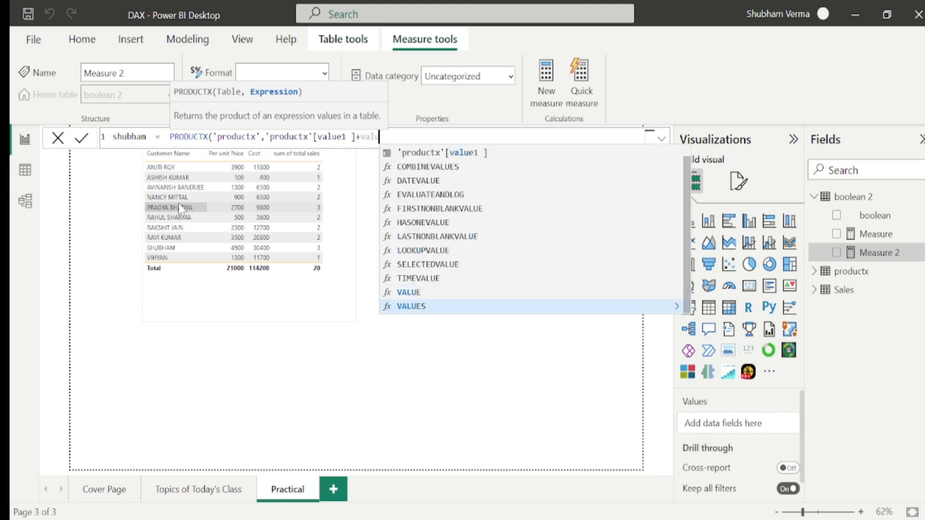
key(Down)
key(Down)
key(Up)
key(Tab)
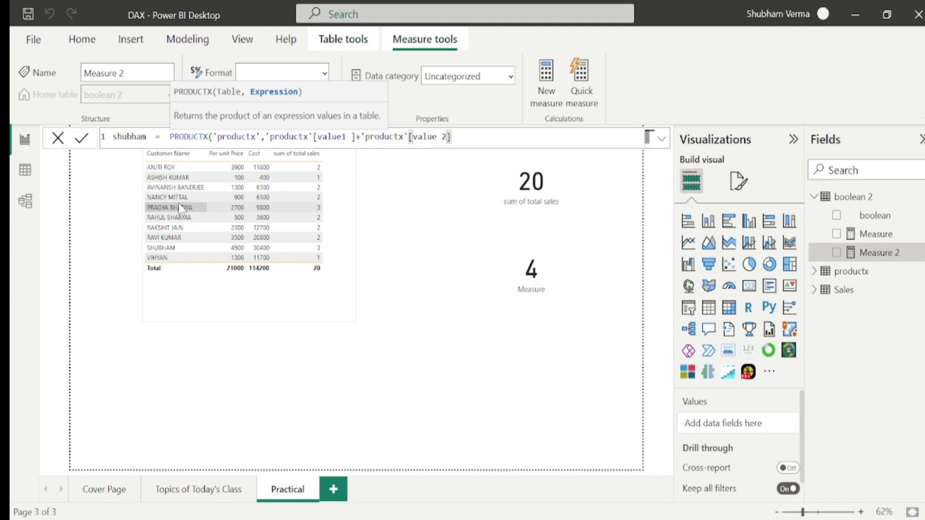
text())
key(Return)
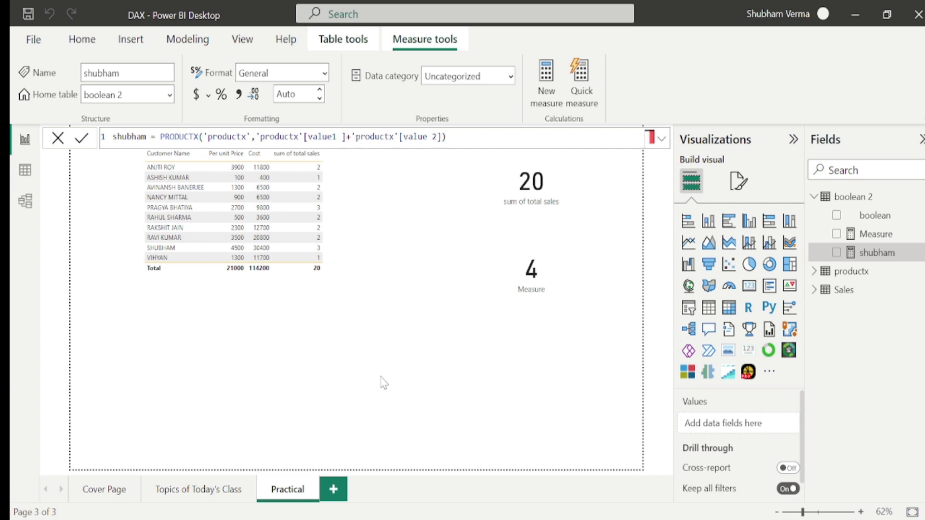
Step: Build a table visual with value1 (Don't summarize), value 2 and the new measure, totalling 384.00
click(709, 311)
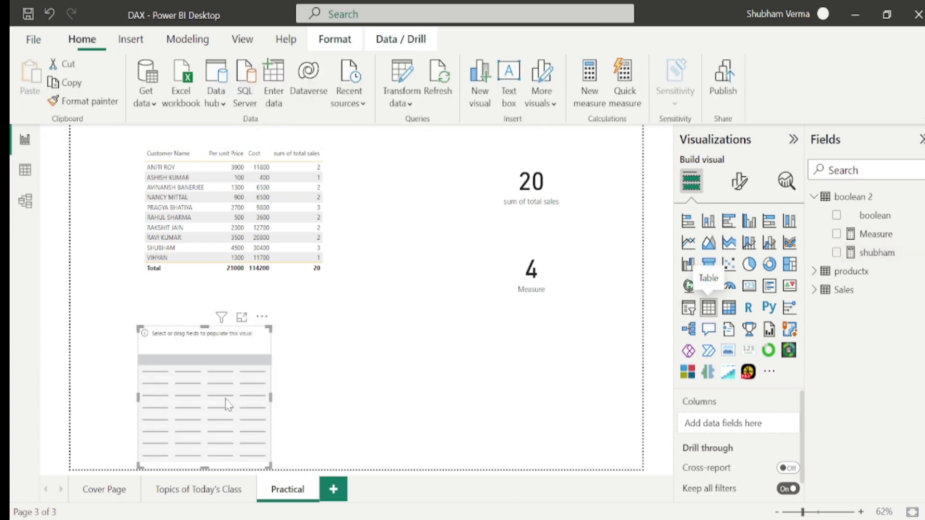
drag(270, 395, 340, 395)
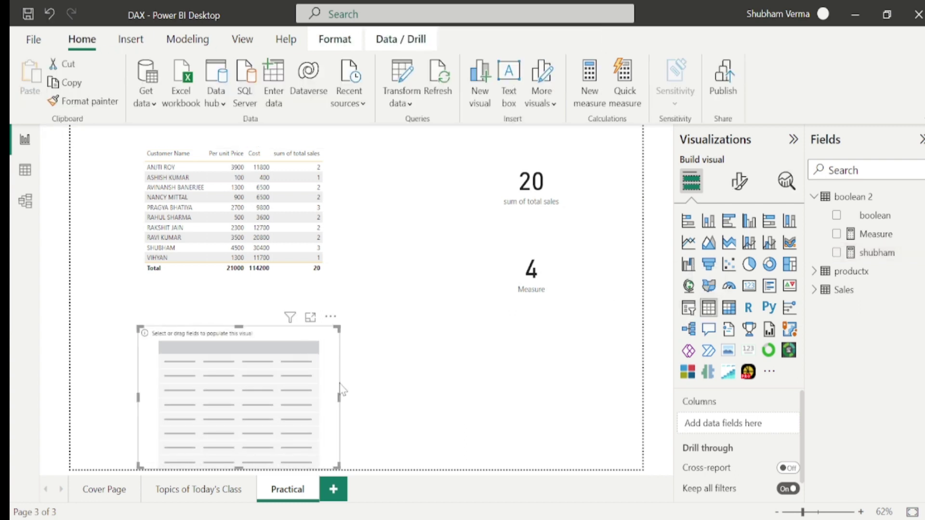
click(851, 271)
drag(872, 309, 171, 393)
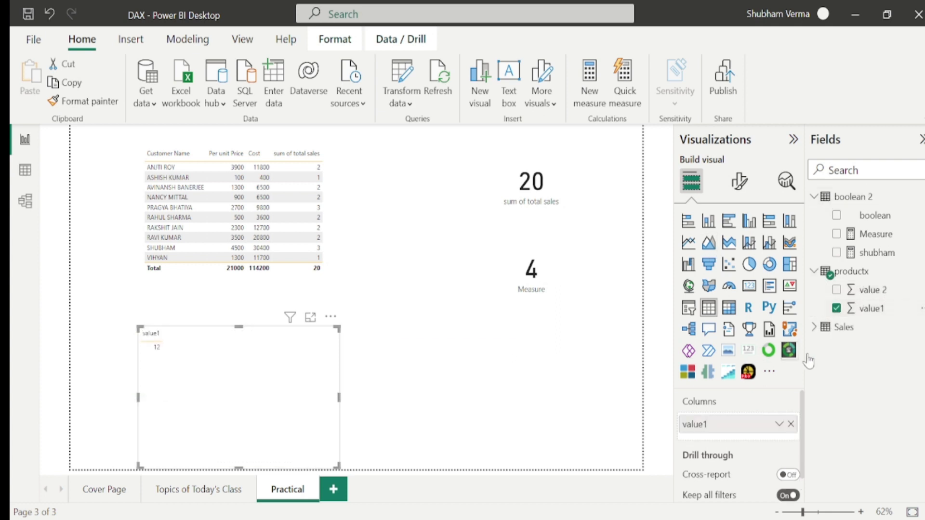
drag(882, 298, 295, 368)
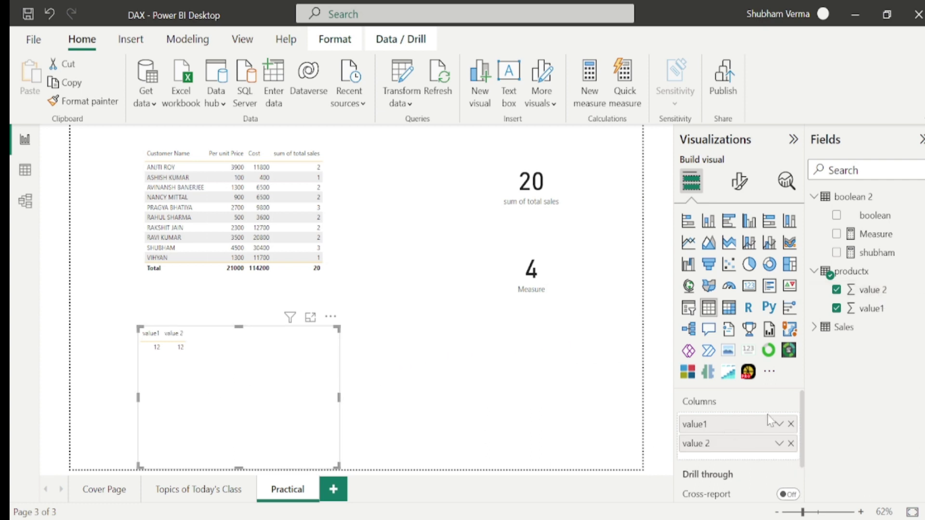
click(779, 424)
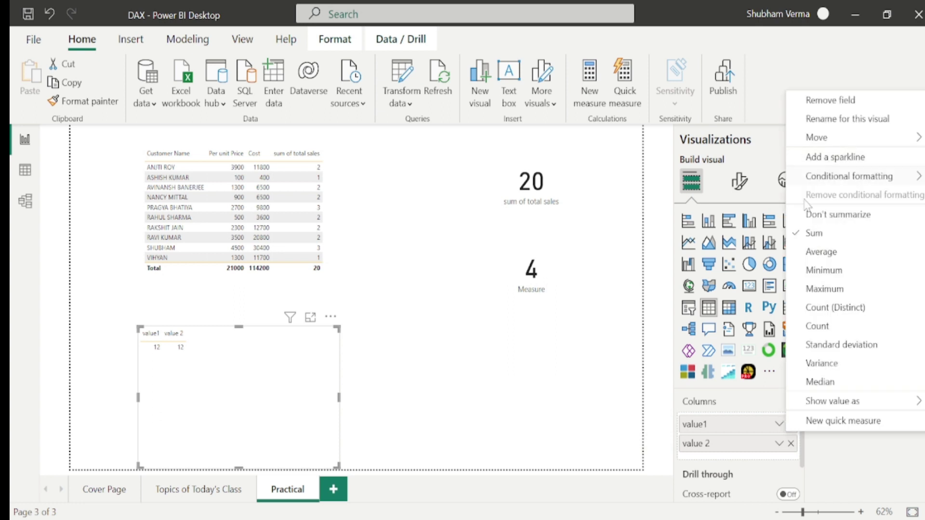
click(801, 215)
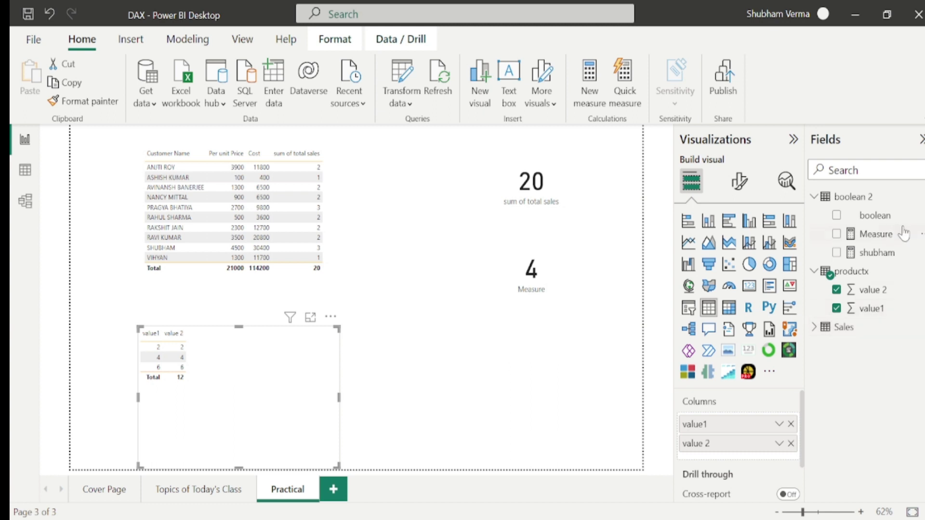
drag(886, 259, 269, 355)
Step: Replace Measure on the second card with the new measure, now showing 384.00
click(533, 291)
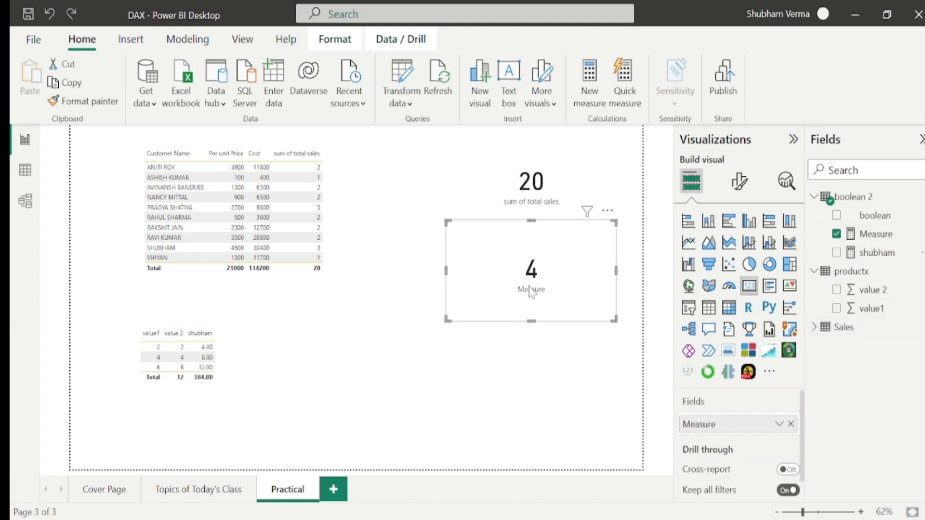
click(791, 424)
drag(901, 255, 766, 425)
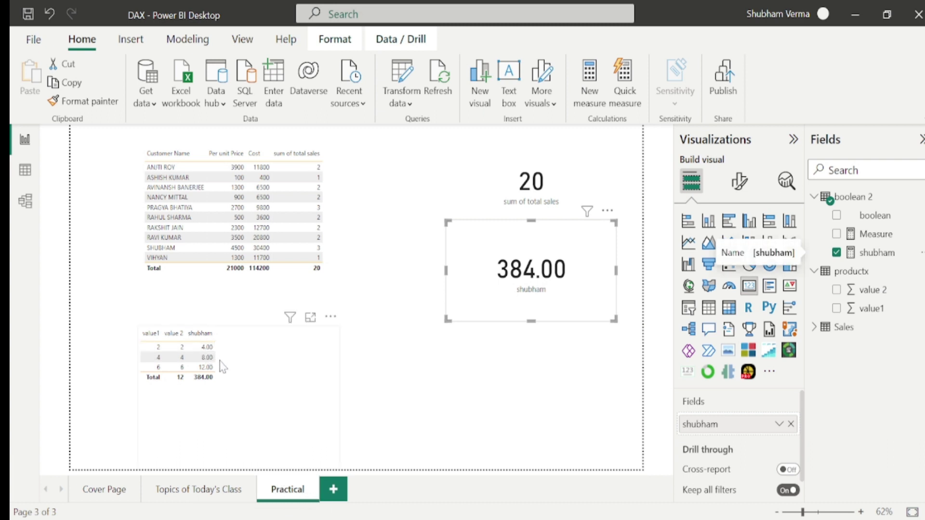
Step: Verify in Calculator that 4 × 8 × 12 equals 384, then return to Power BI
key(XF86Calculator)
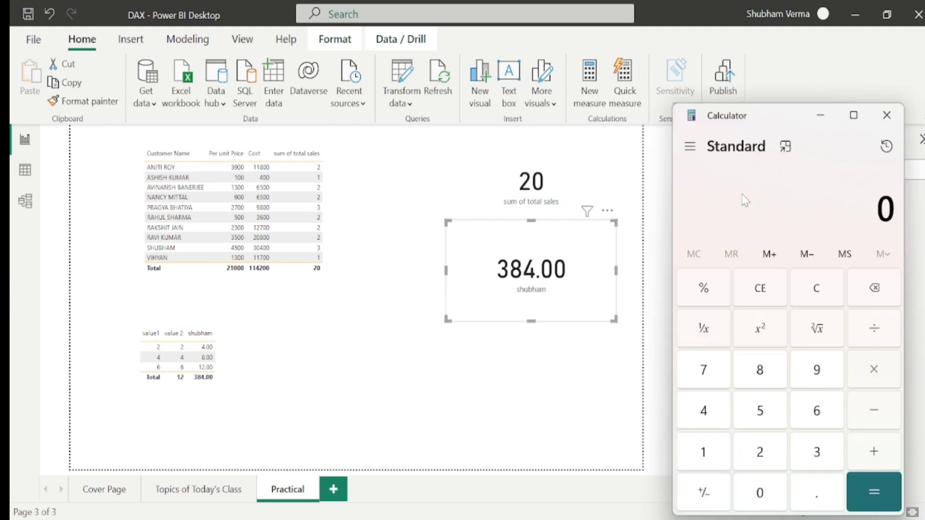
key(4)
key(asterisk)
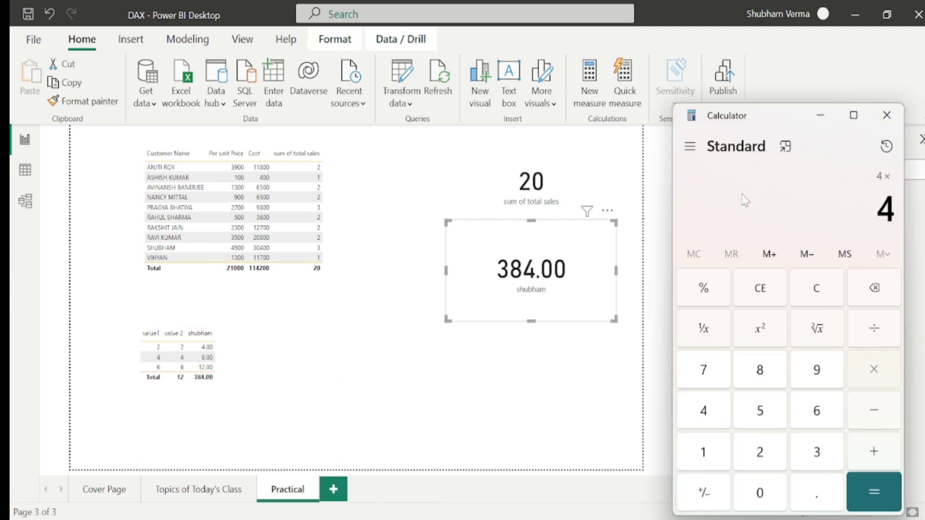
key(8)
key(Return)
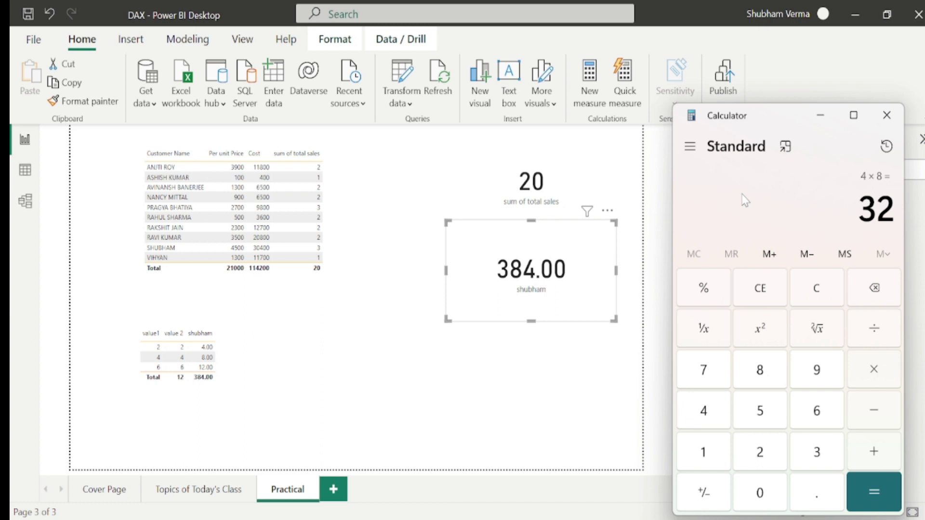
key(asterisk)
text(12)
key(Return)
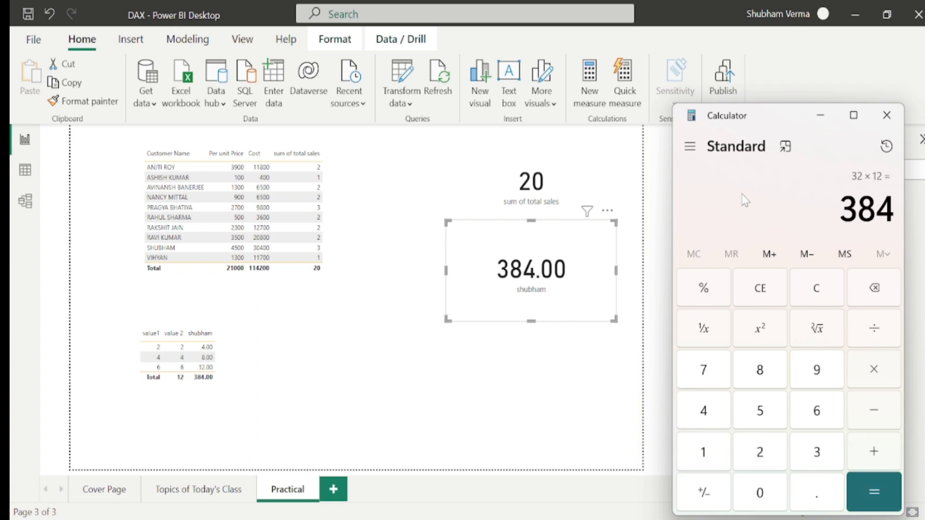
click(575, 330)
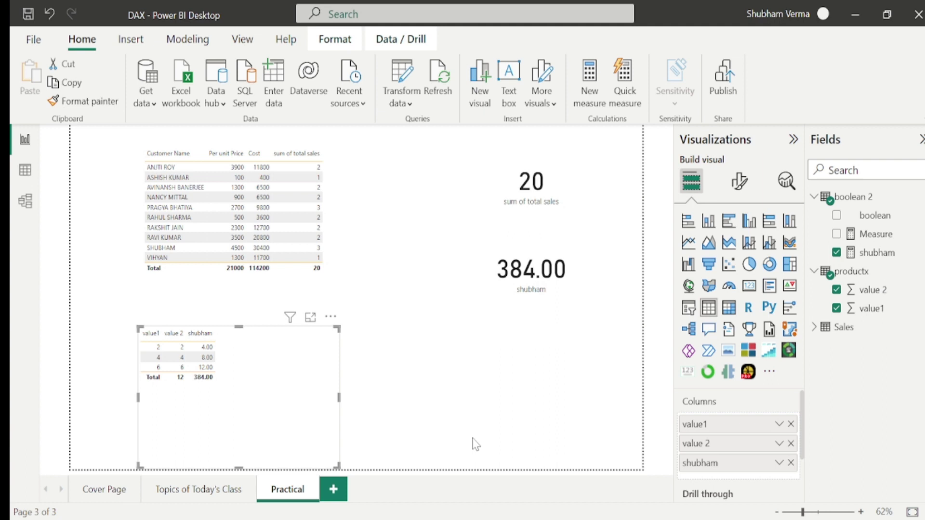
Step: Swap PRODUCTX for SUMX in the shubham measure so the card and table total show 24
click(887, 252)
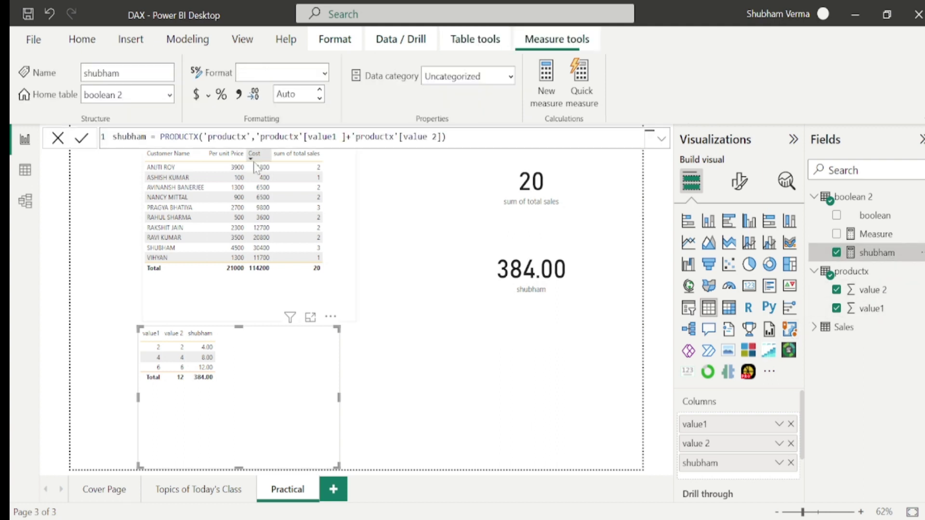
double_click(178, 137)
text(sumx)
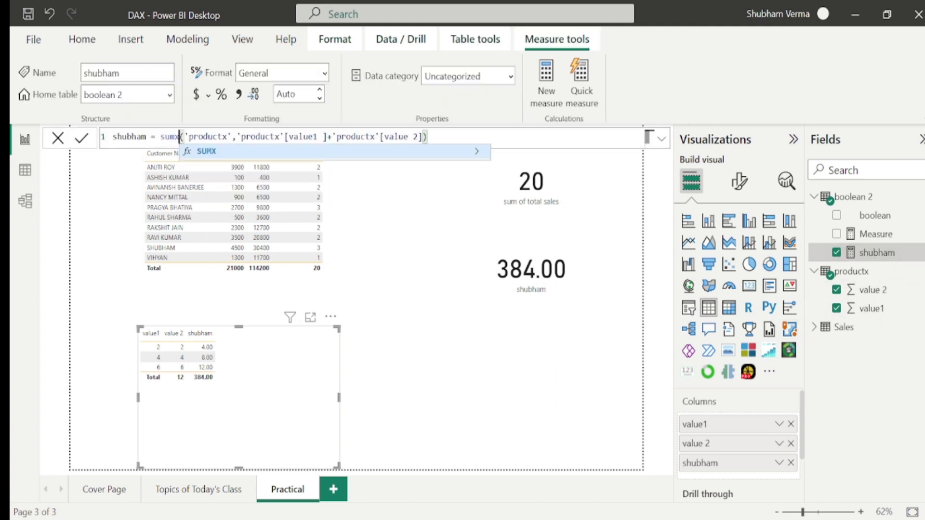
key(Return)
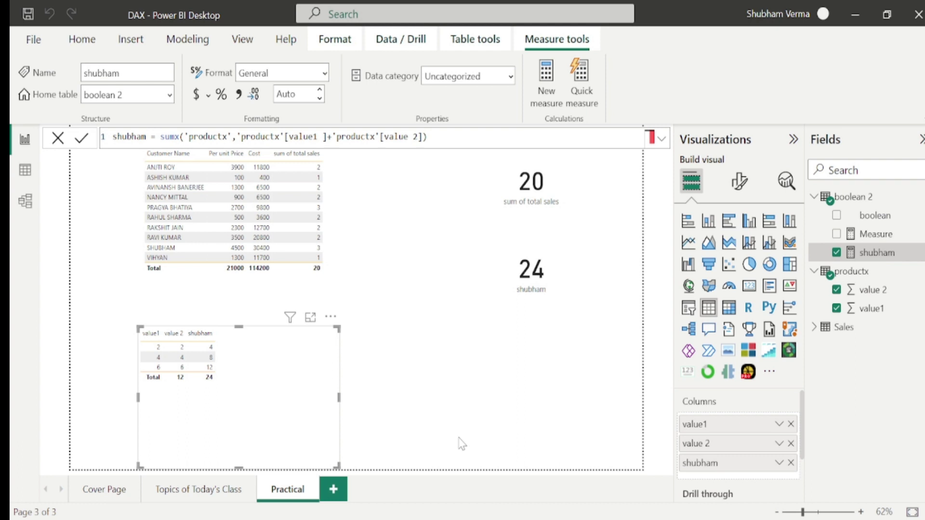
click(560, 424)
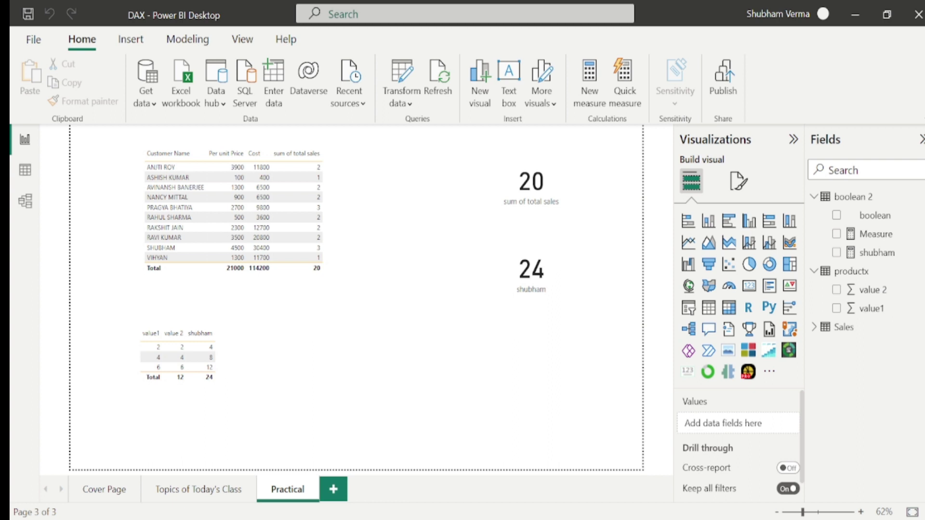
Step: Switch to the YouTube channel in Edge and scroll to its Created playlists, including Power Bi Full Course
click(482, 462)
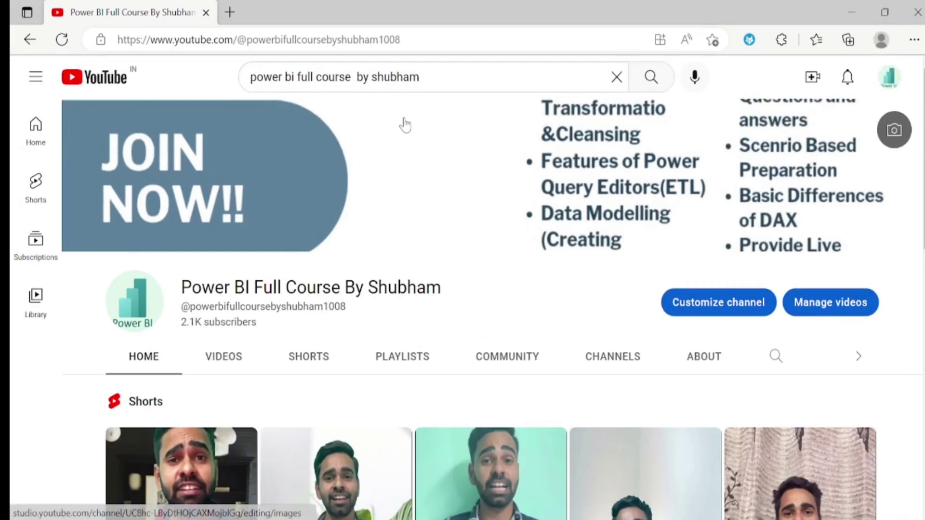
drag(423, 77, 247, 83)
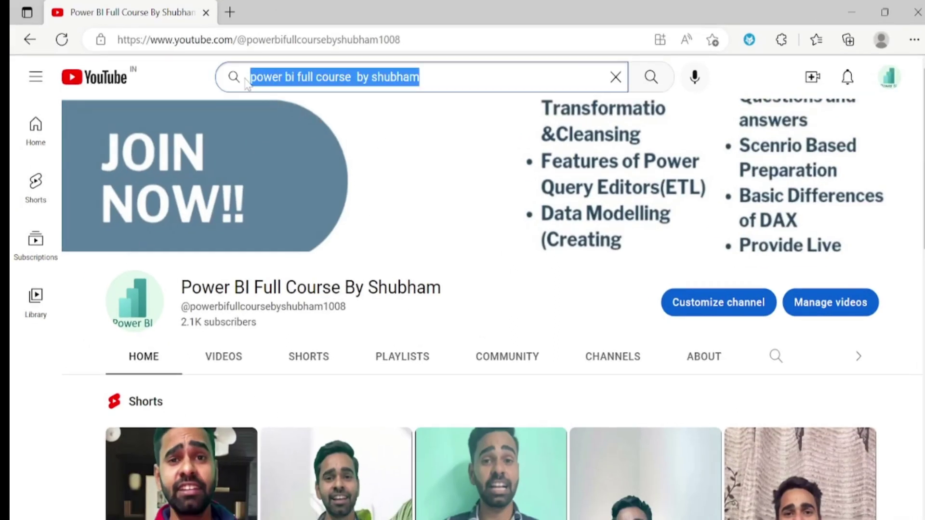
scroll(855, 399, down, 10)
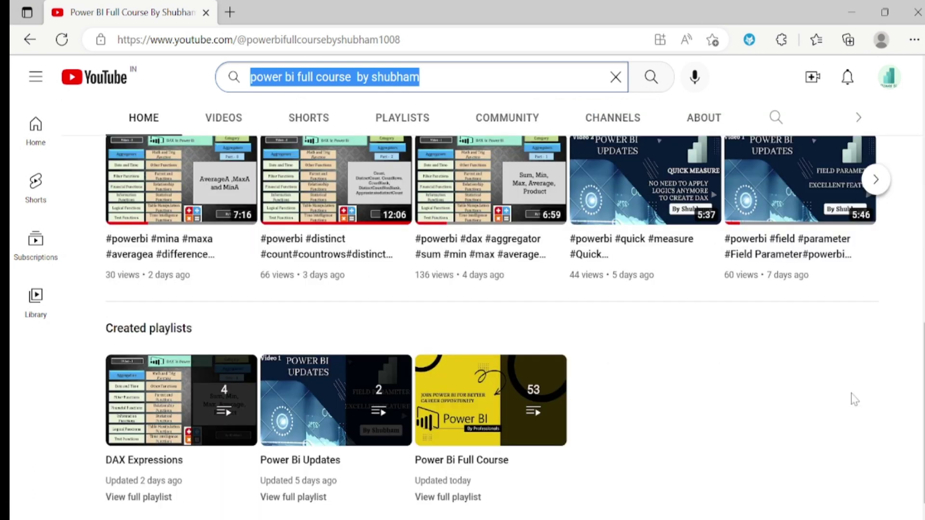
mouse_move(511, 436)
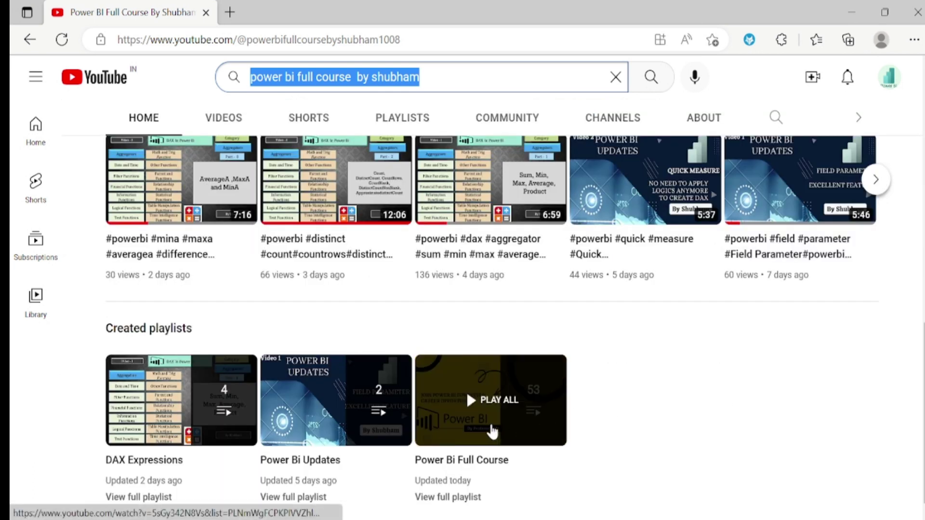